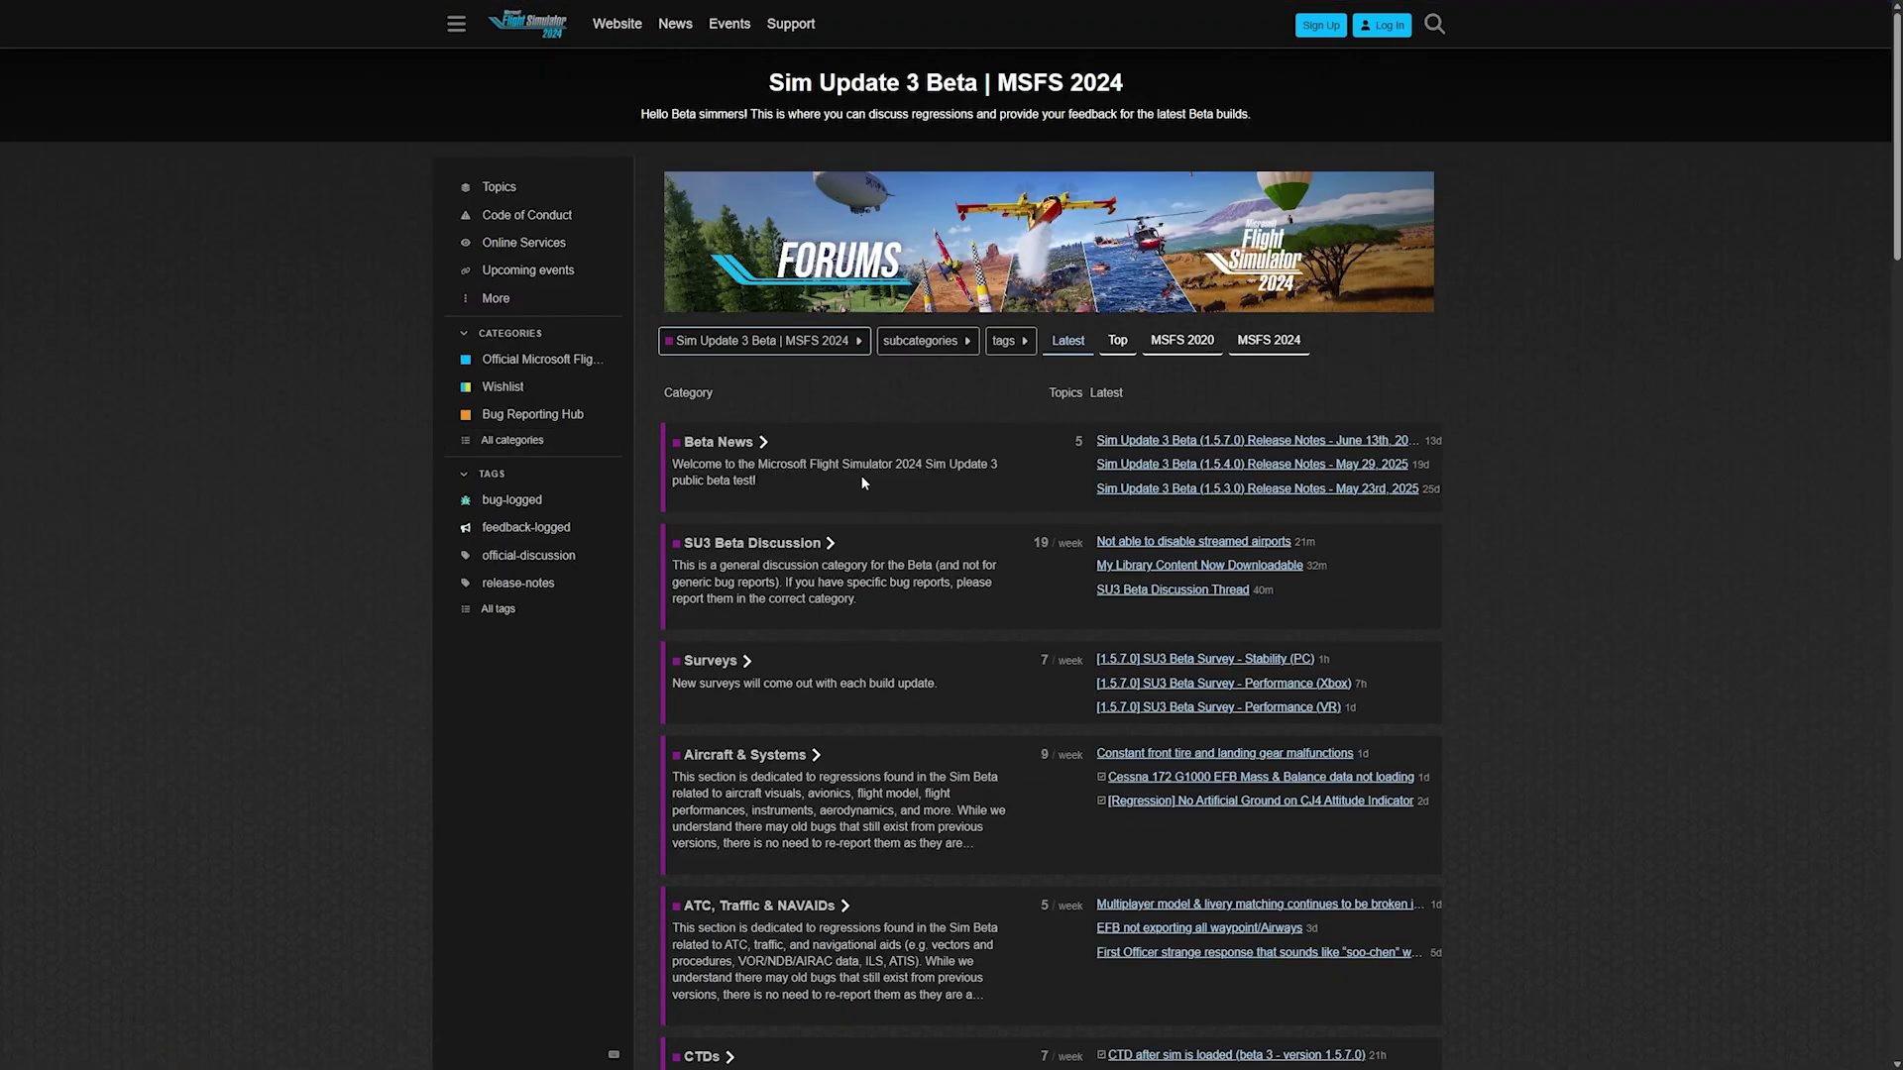
Step: Open the Beta News welcome post for Sim Update 3 and highlight its Insider Program sign-up instructions
left_click(730, 442)
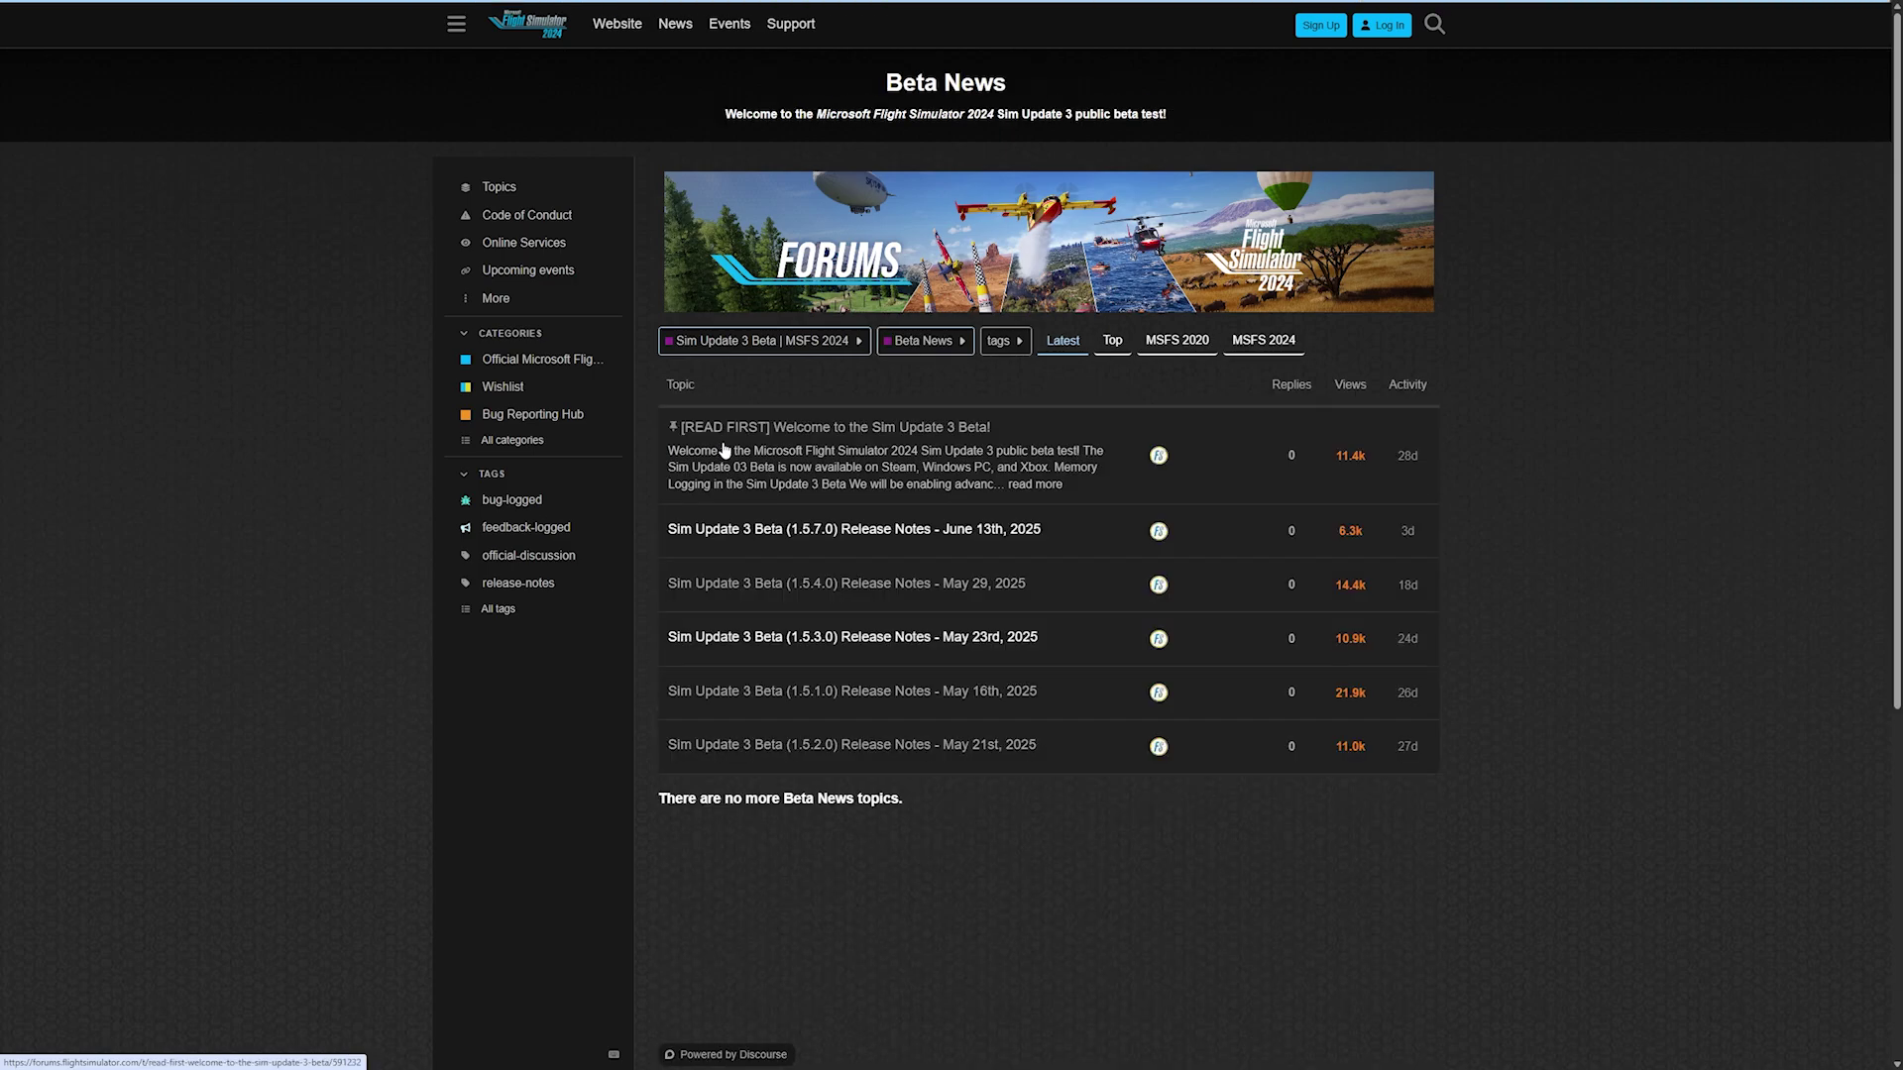
left_click(867, 426)
scroll(1649, 503, "down", 10)
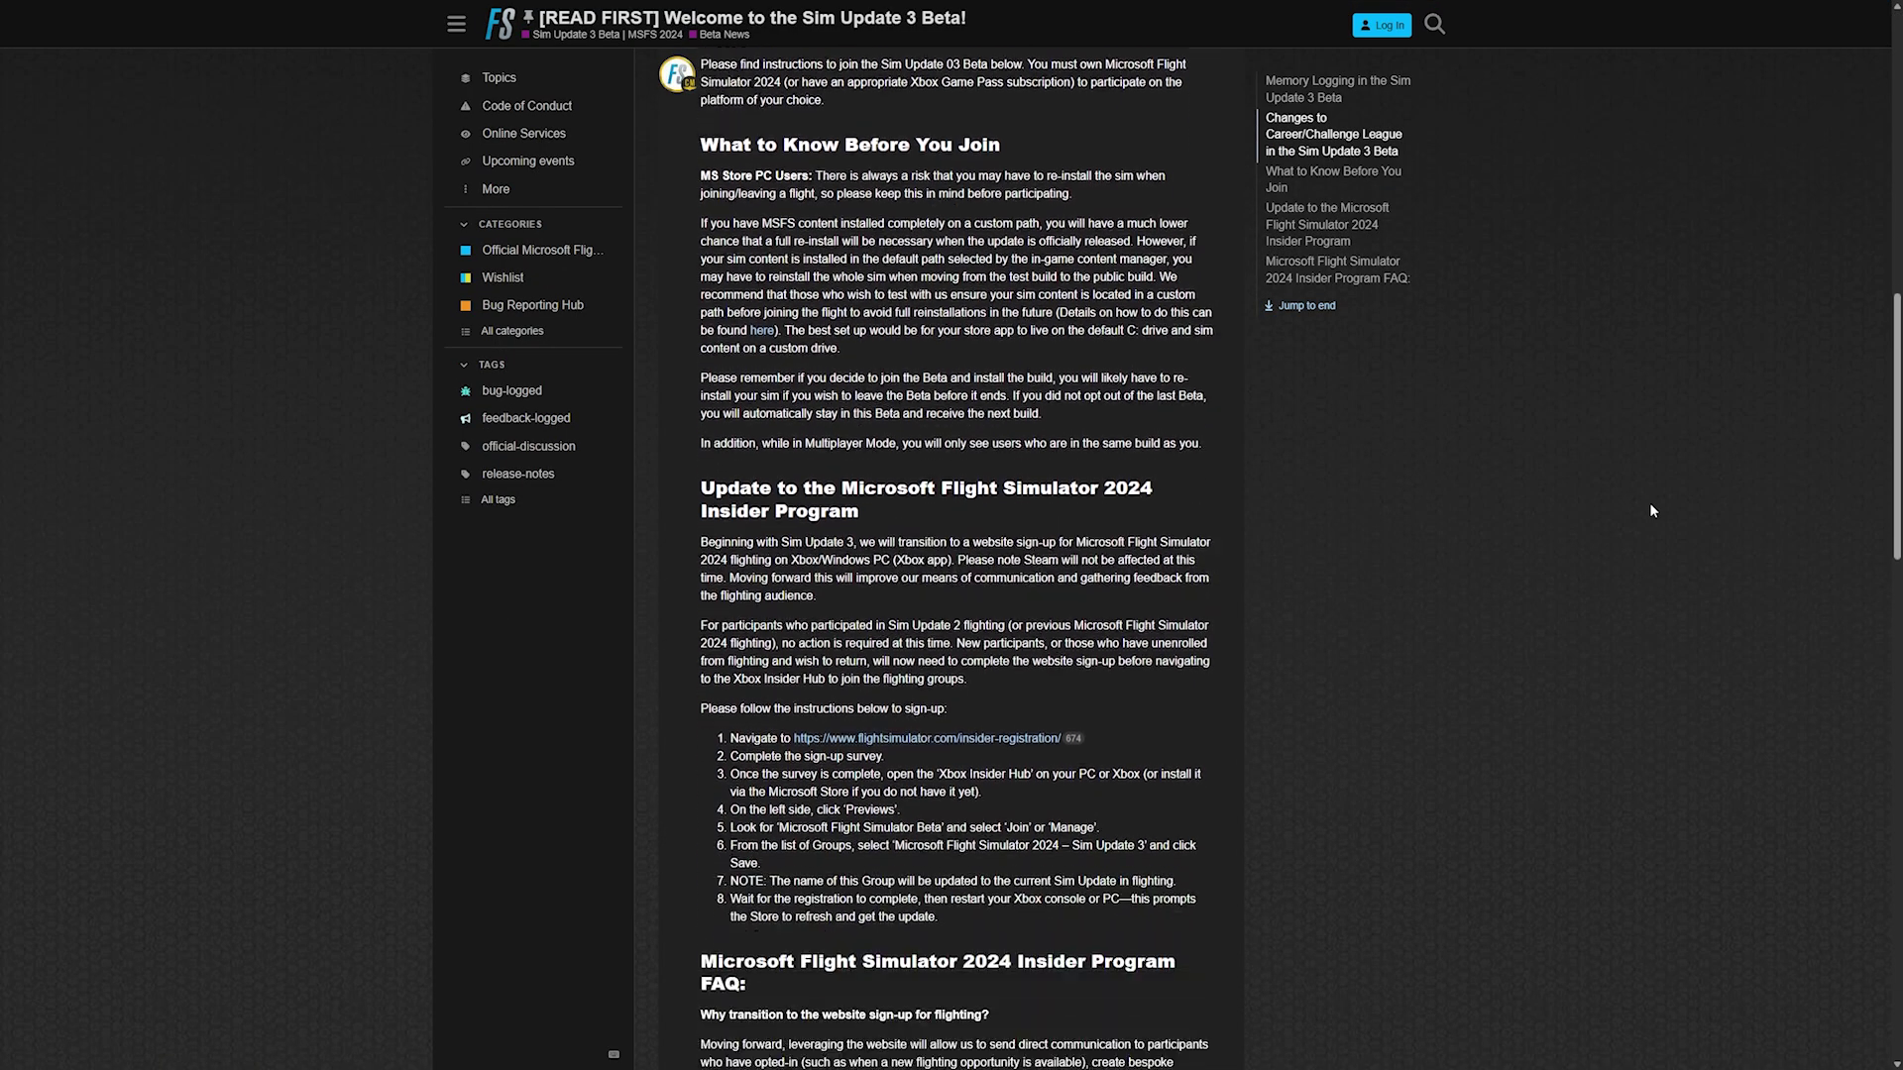
scroll(1651, 511, "down", 2)
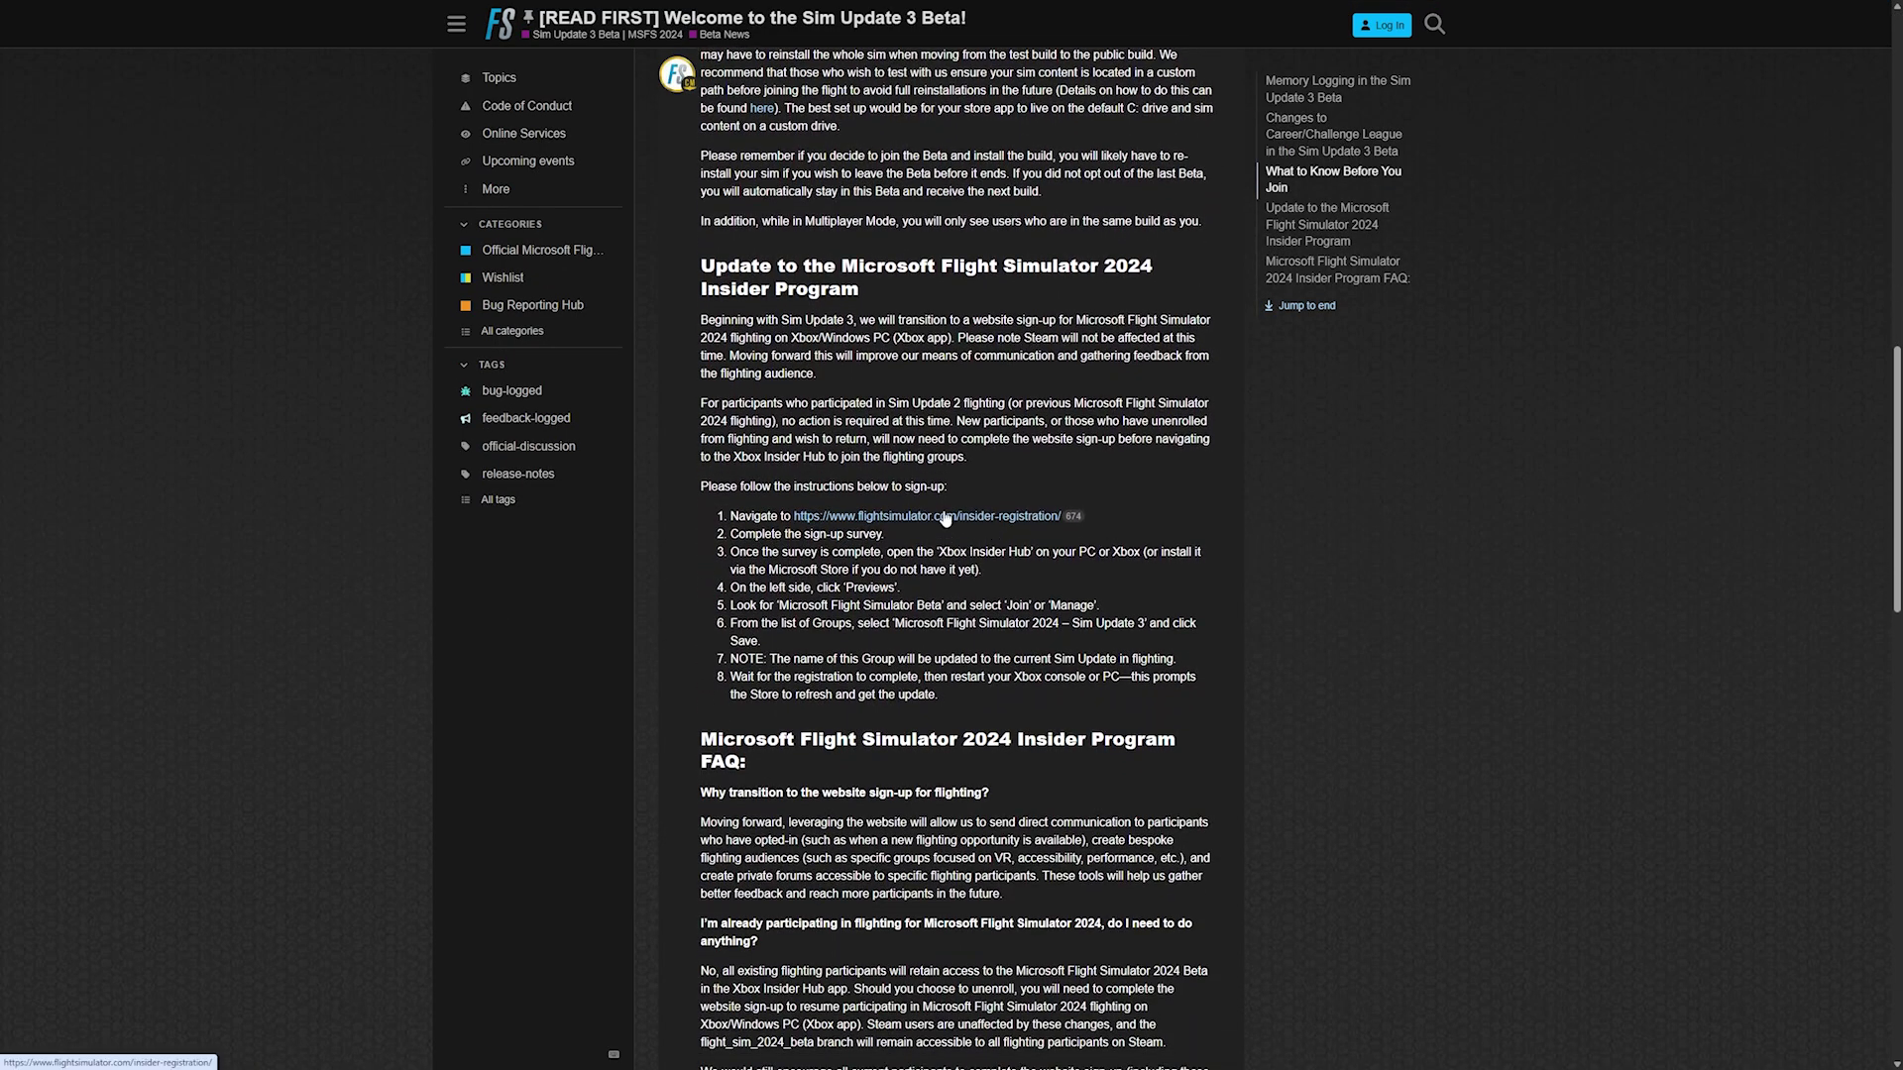
left_click_drag(701, 485, 1009, 699)
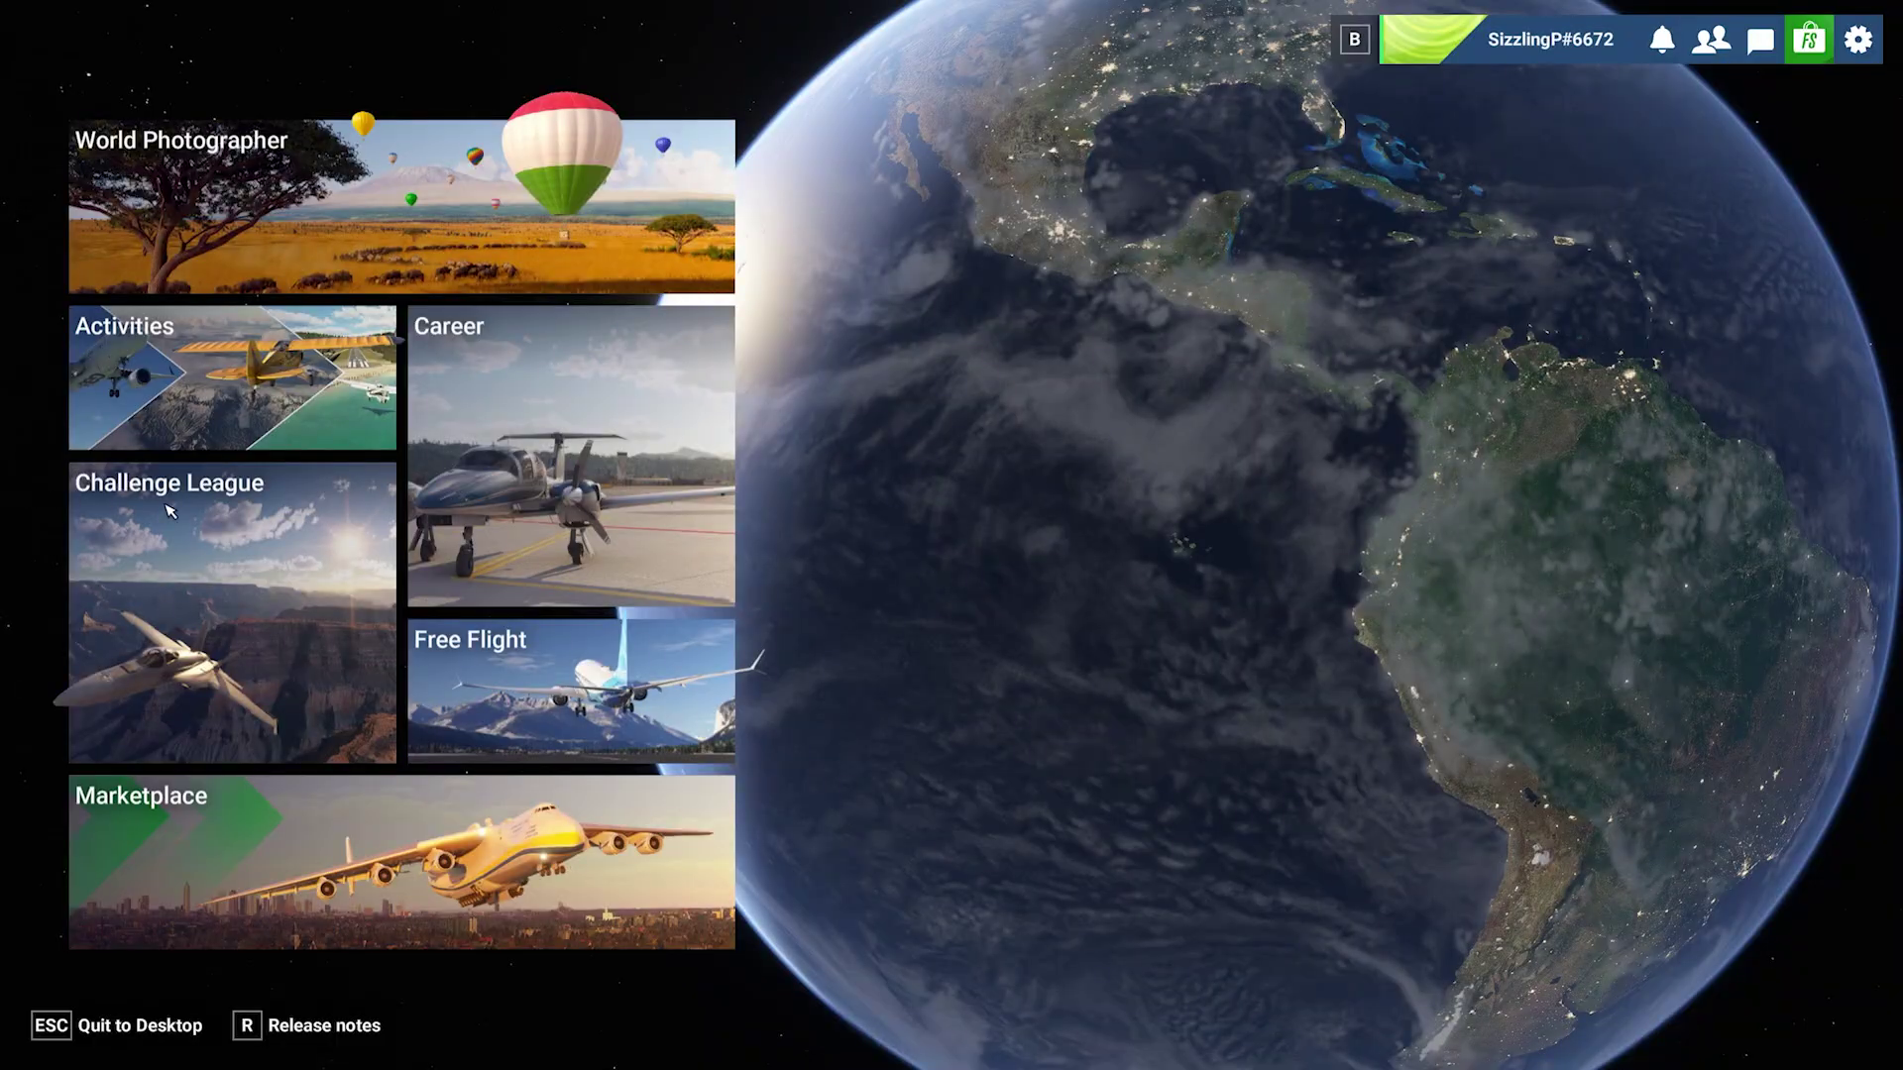
Step: Download EDDF Frankfurt, KSFO San Francisco and Airbus Helicopters H225 from the Deluxe to Premium Deluxe Upgrade pack in the library's streamed content
left_click(550, 832)
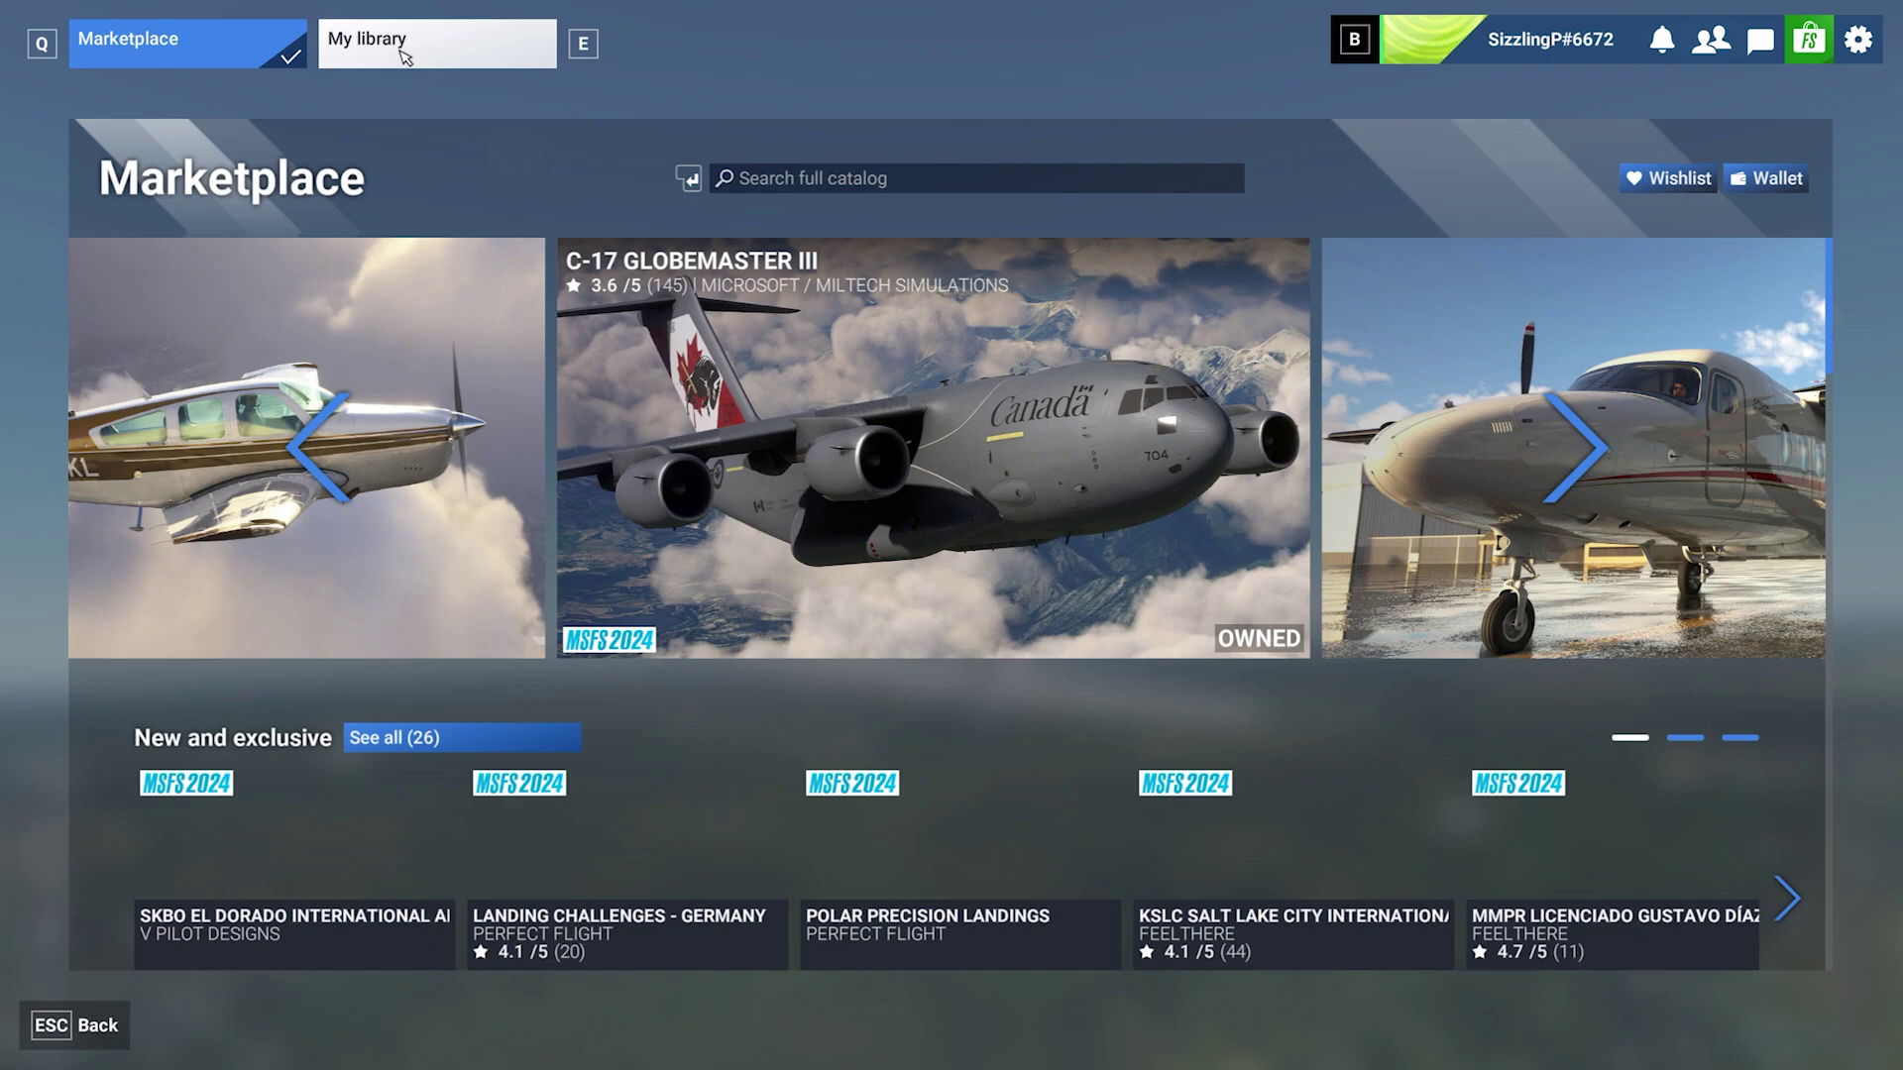
left_click(401, 51)
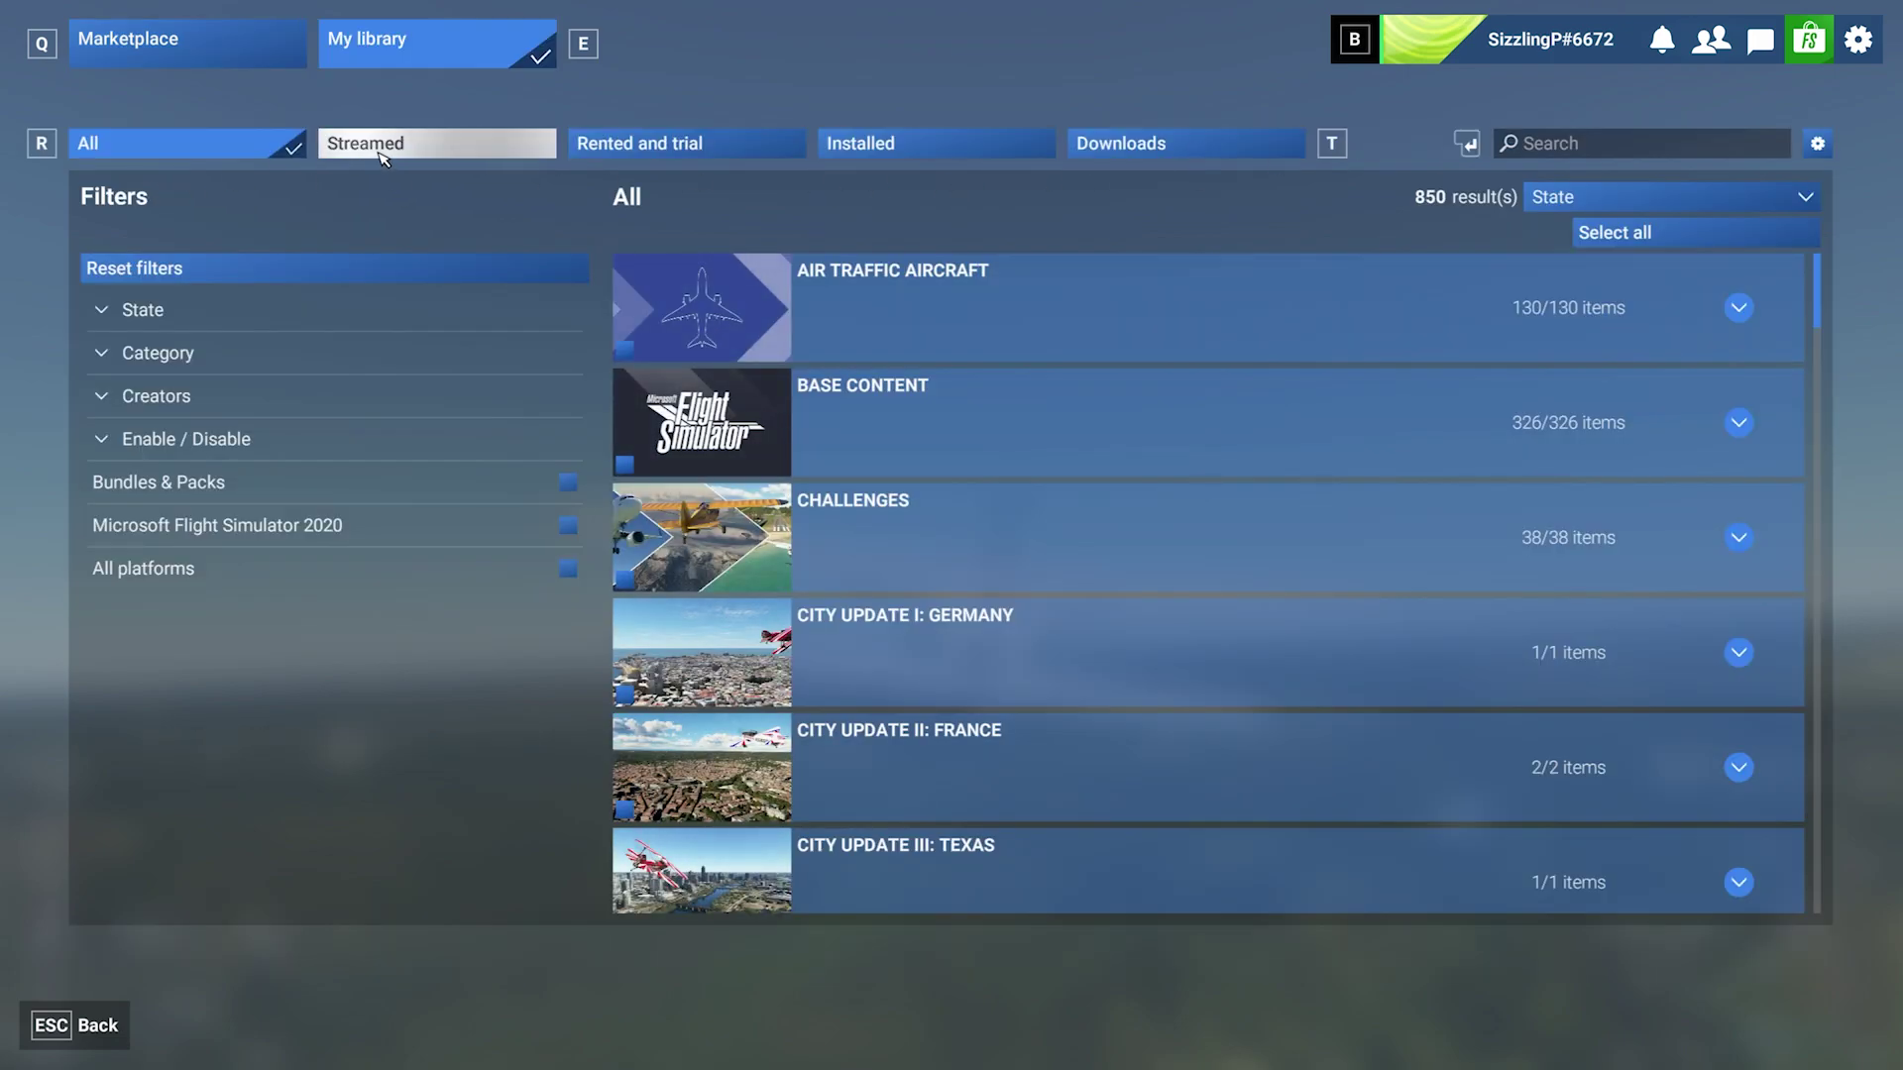
left_click(384, 151)
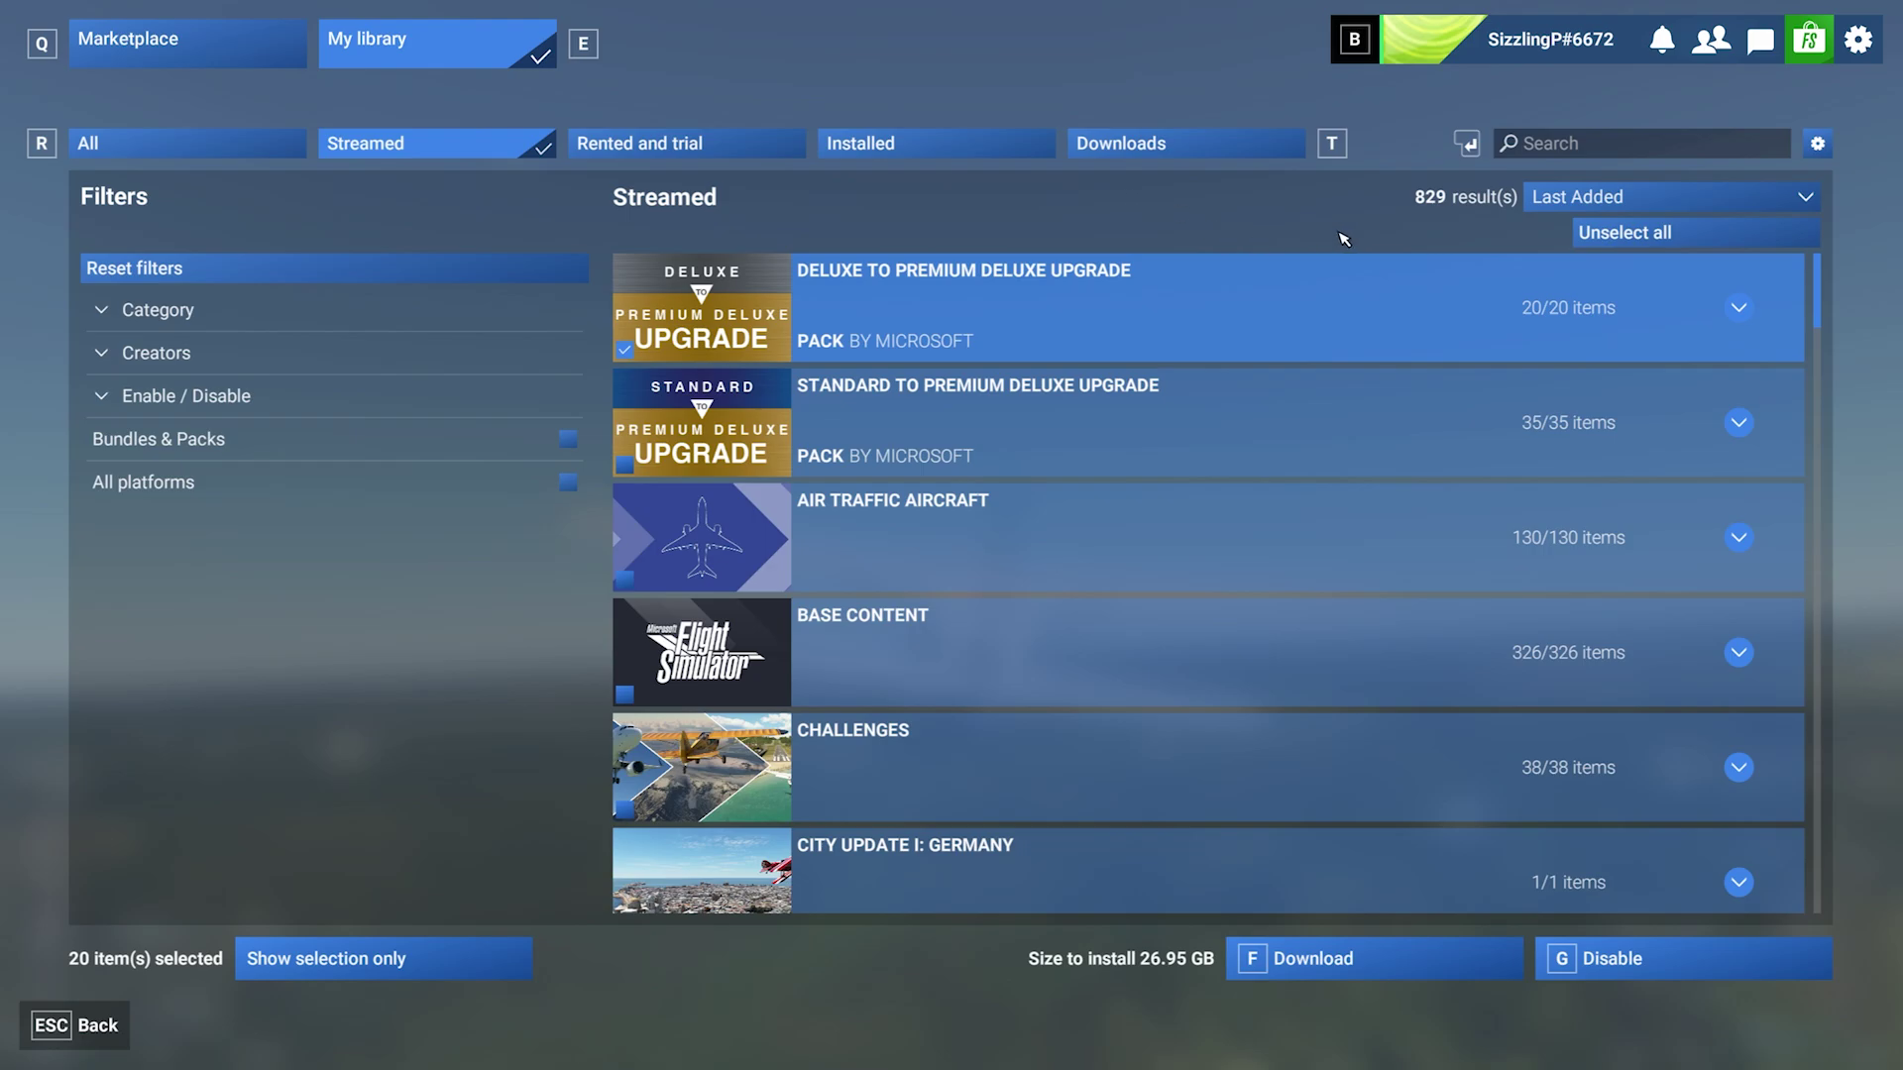
left_click(1739, 309)
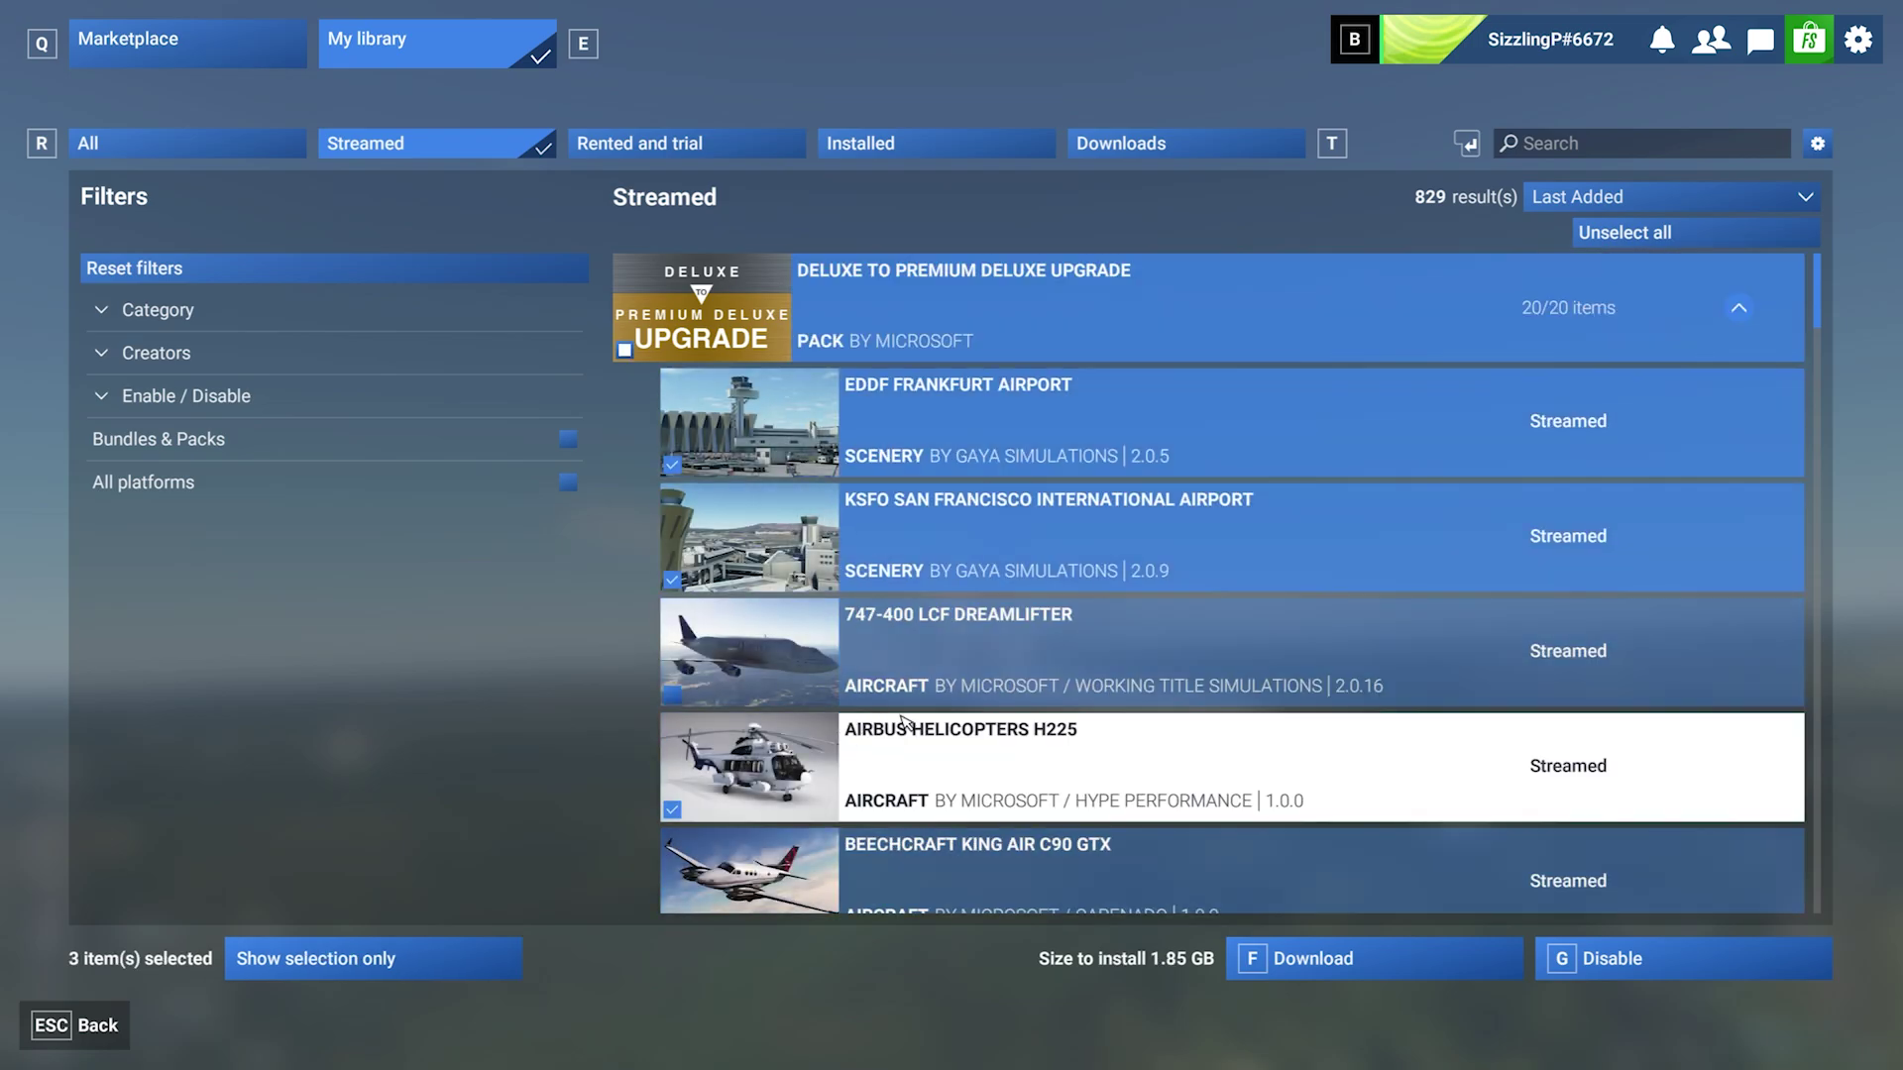
left_click(1301, 959)
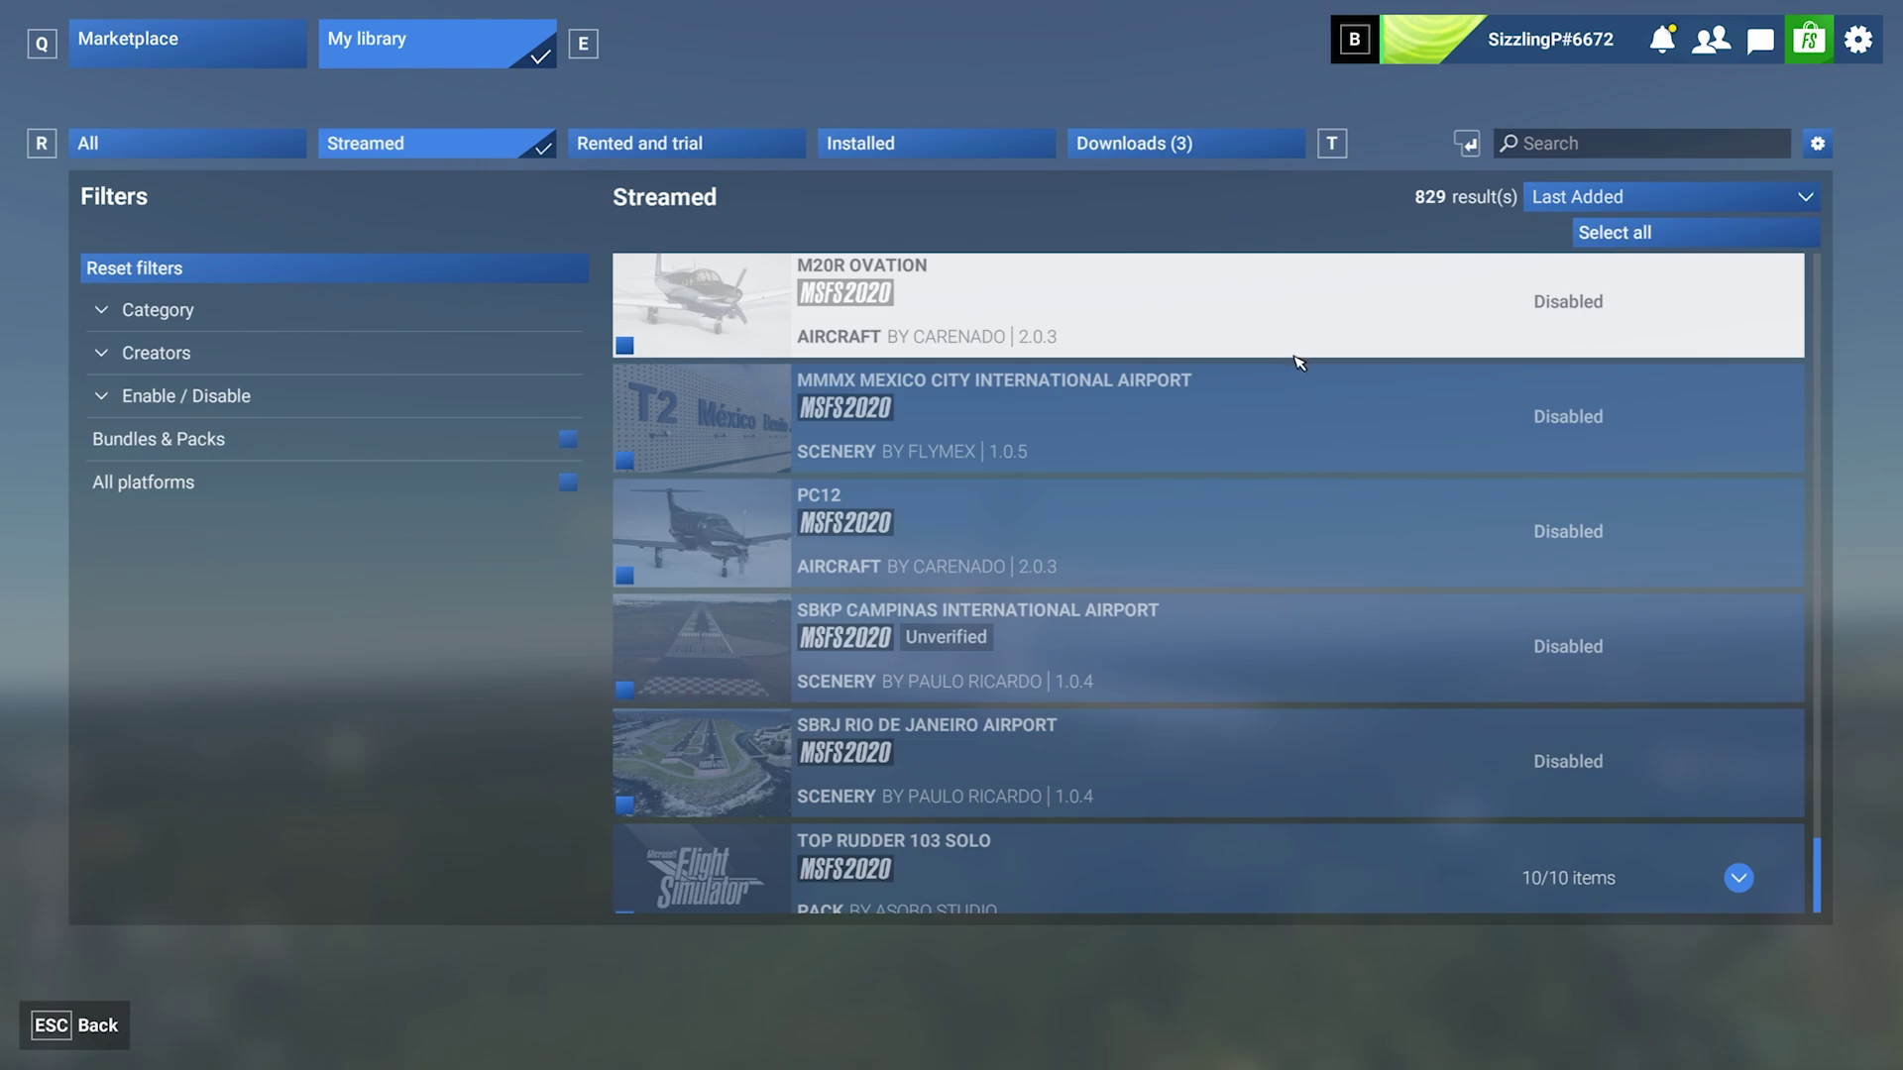
Step: Enable the disabled PC12 aircraft by Carenado and list all library content
left_click(1348, 535)
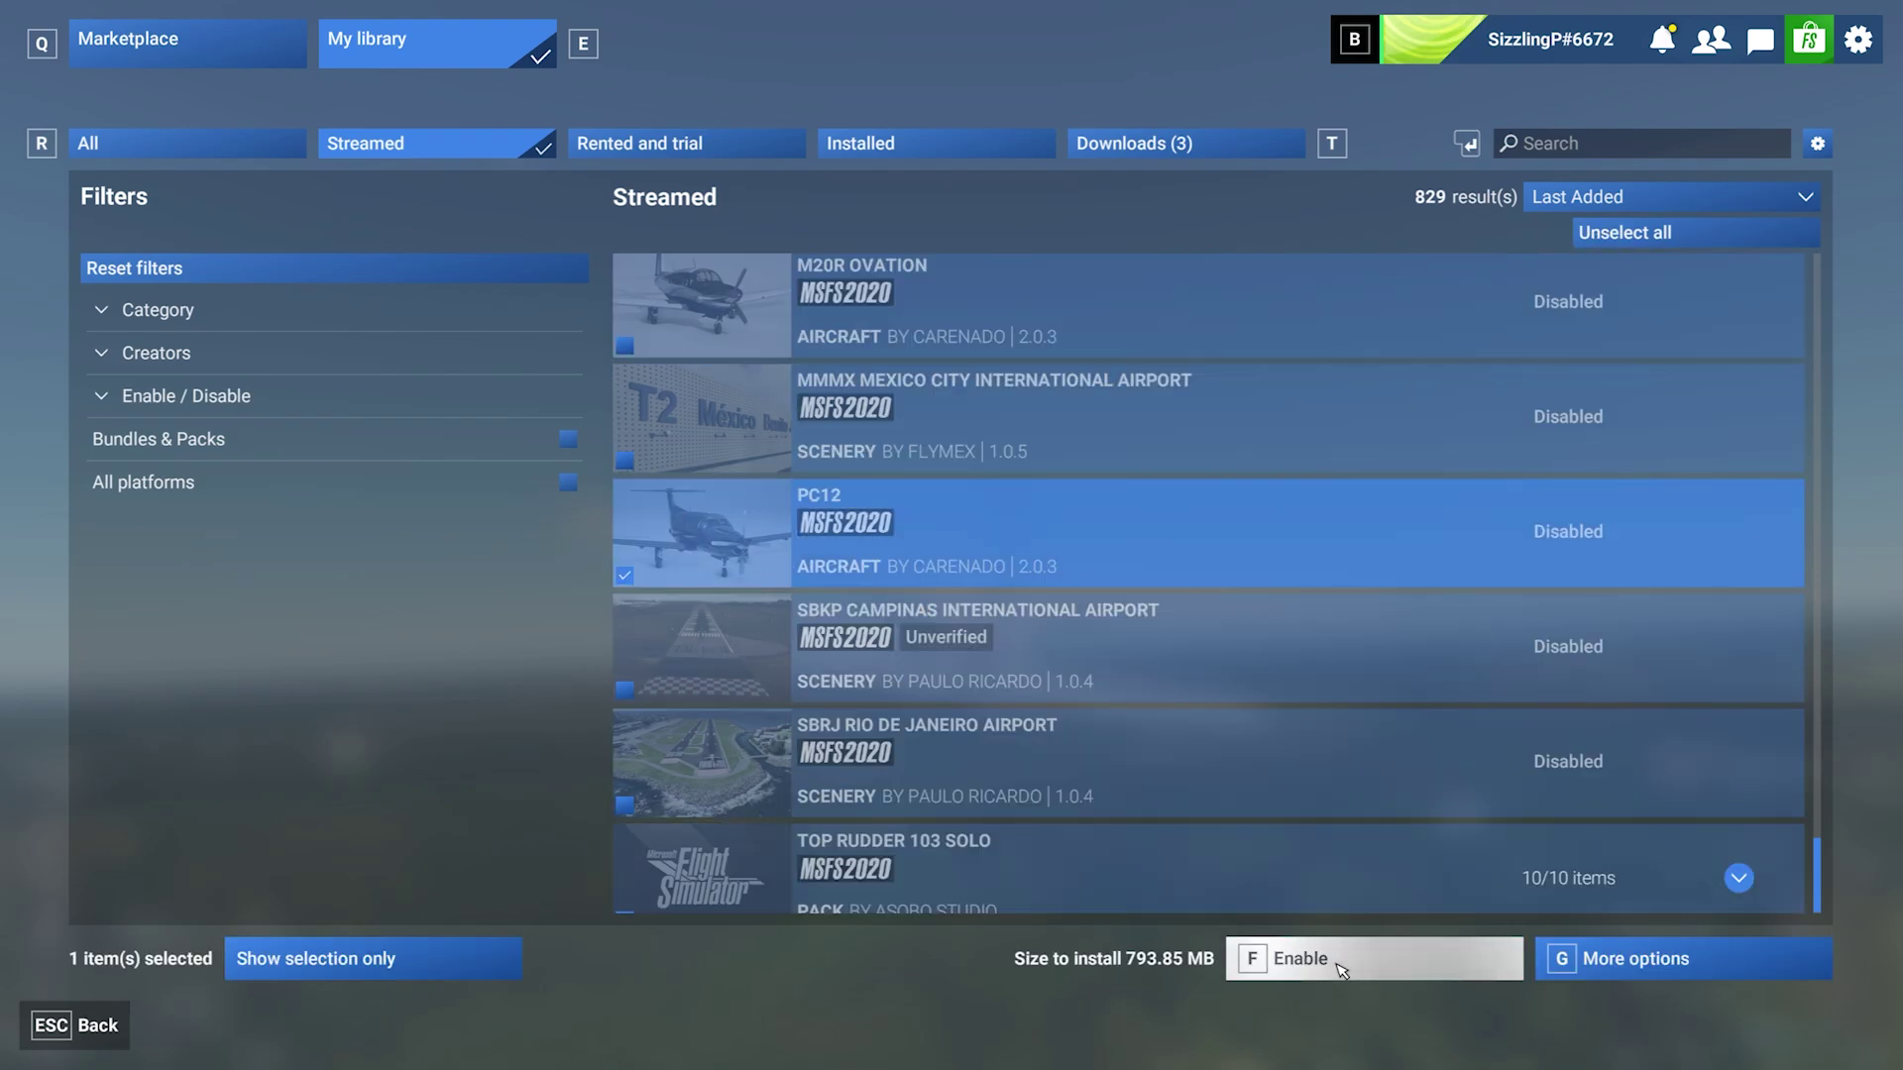
left_click(1327, 966)
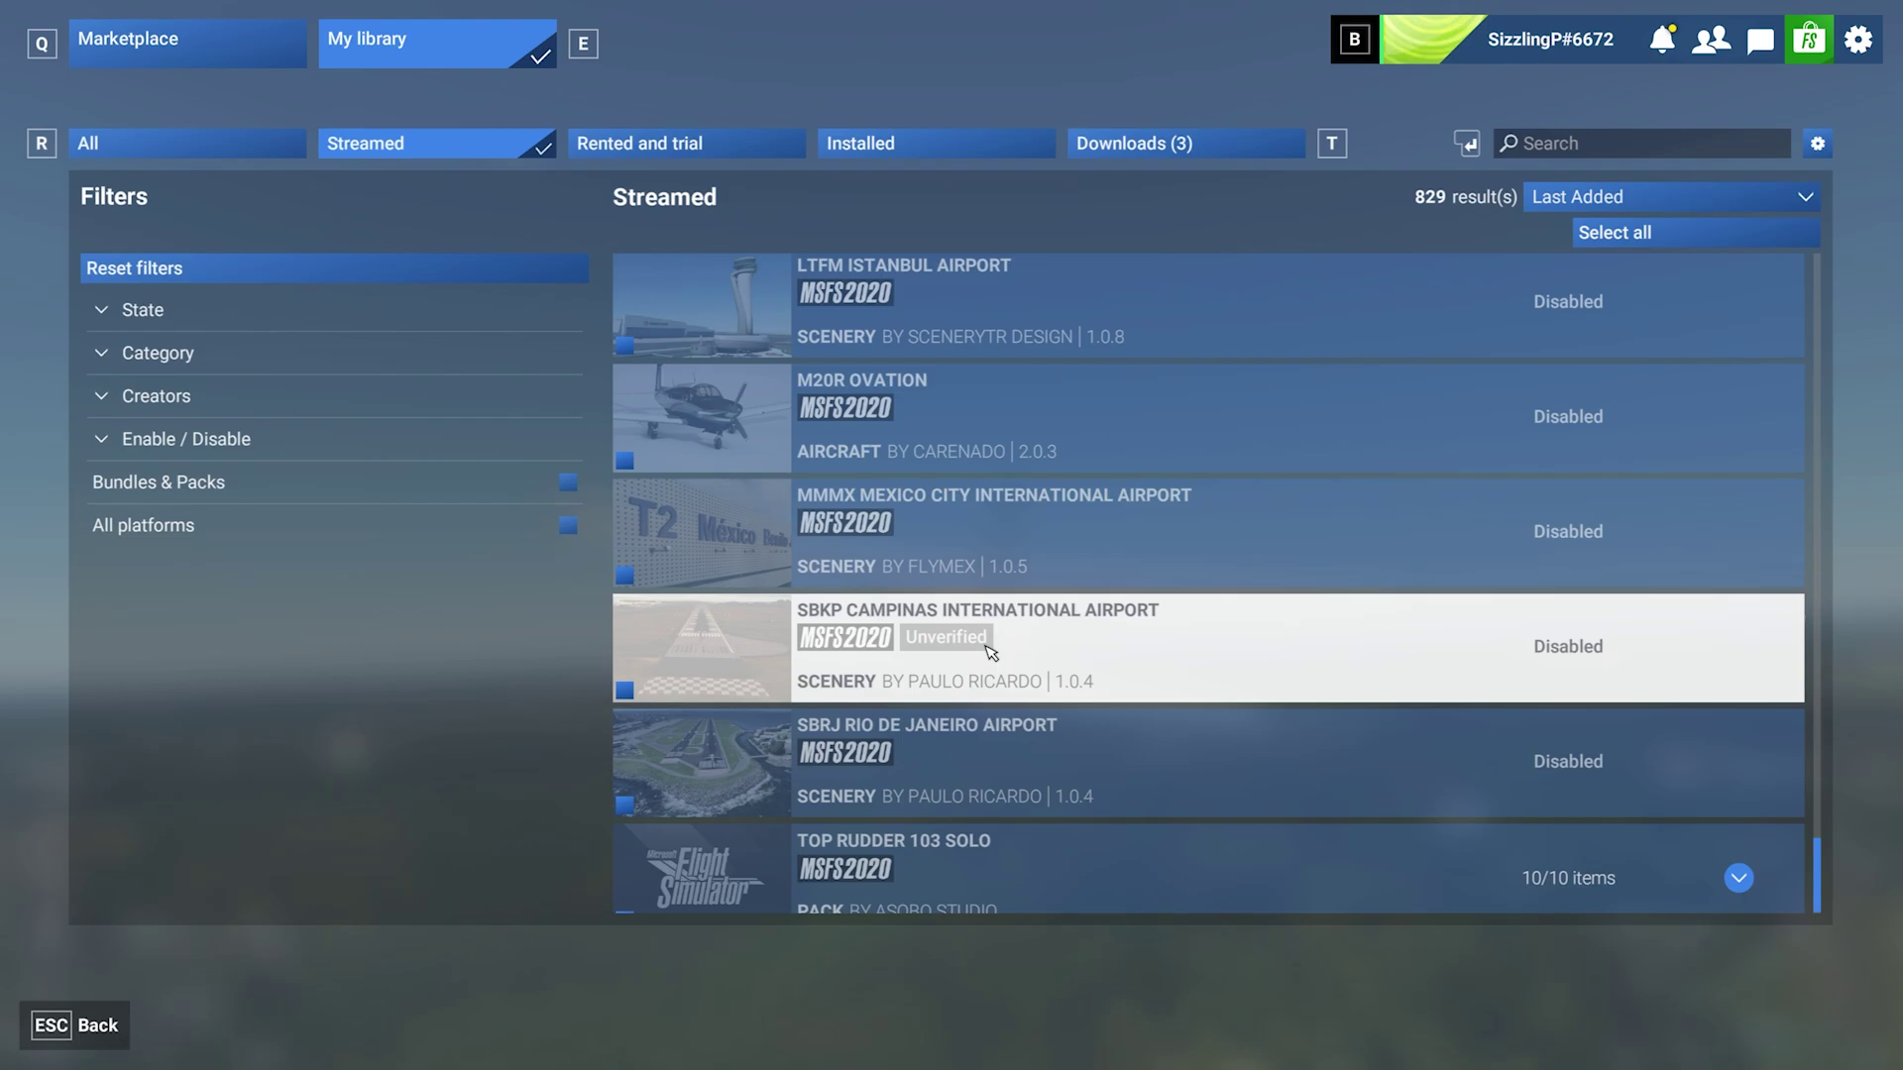
key("r")
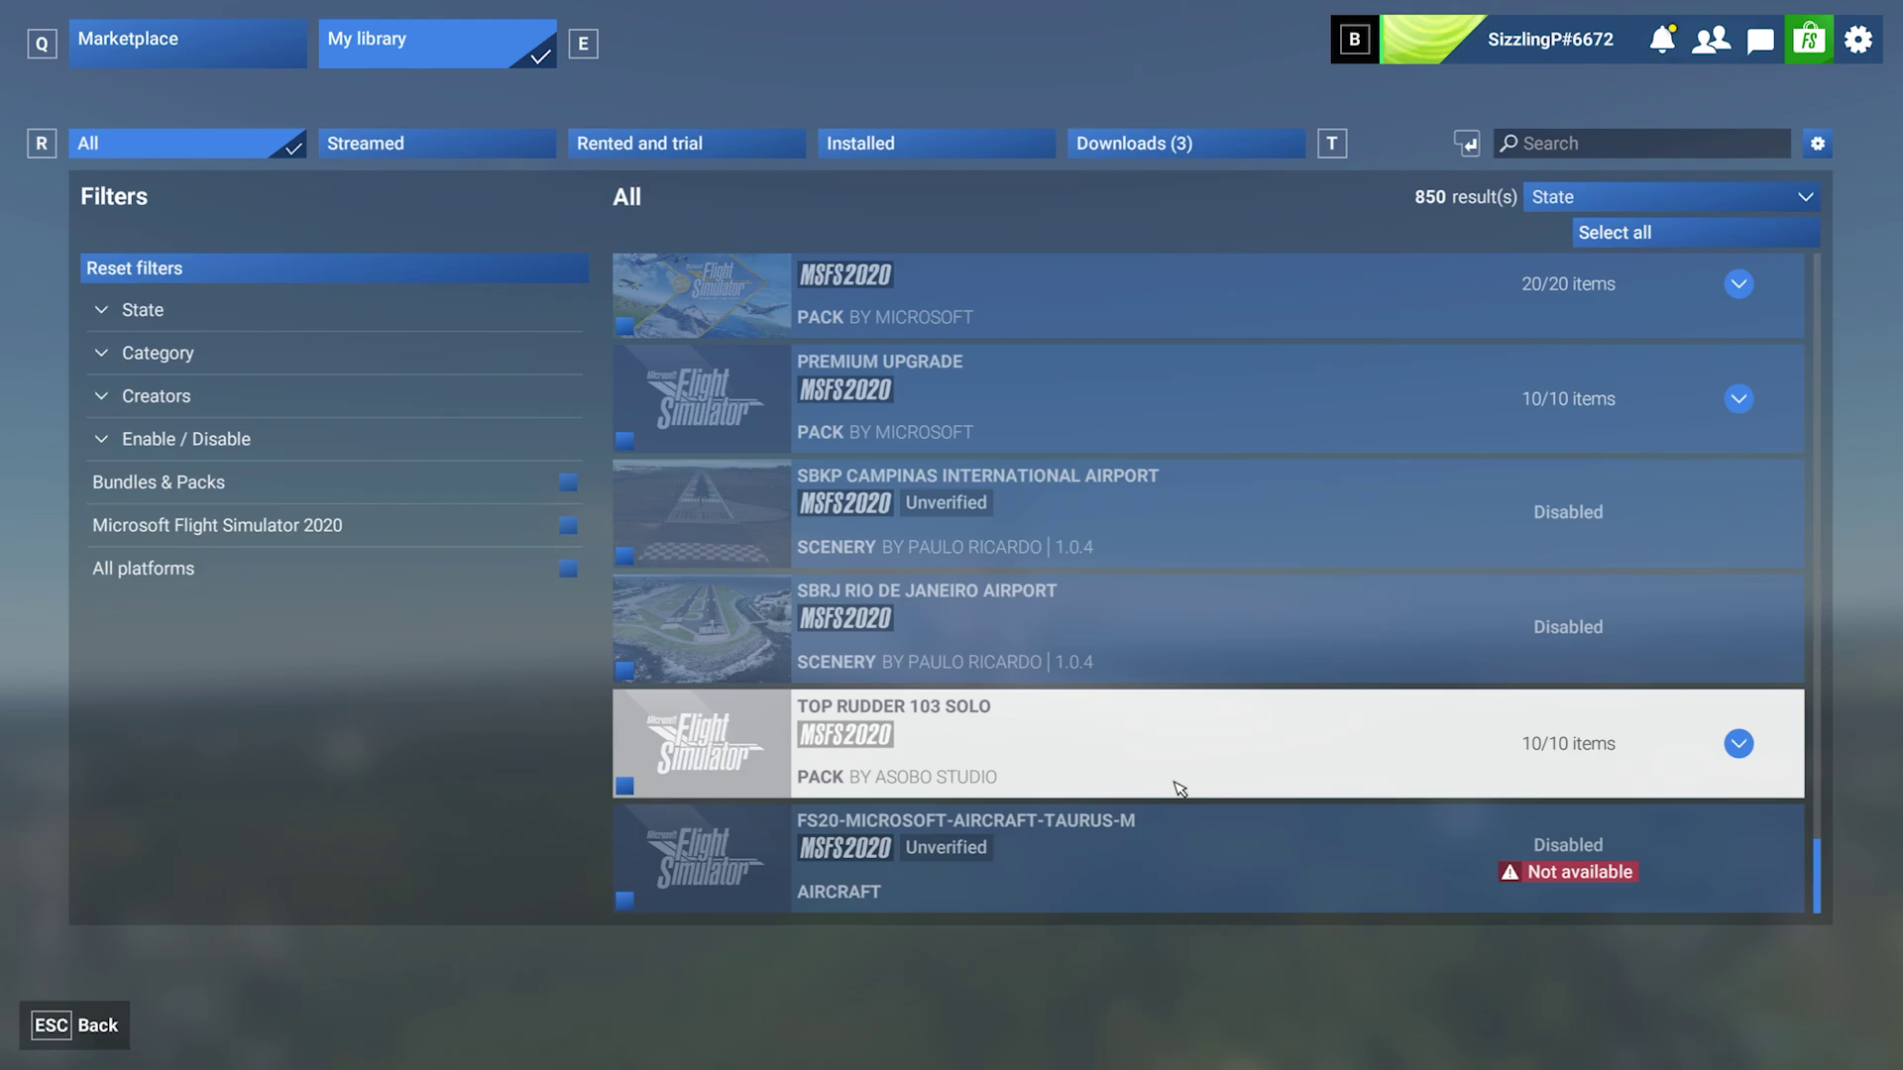
Step: Open the Online section of the general settings at its data consumption options
left_click(1859, 44)
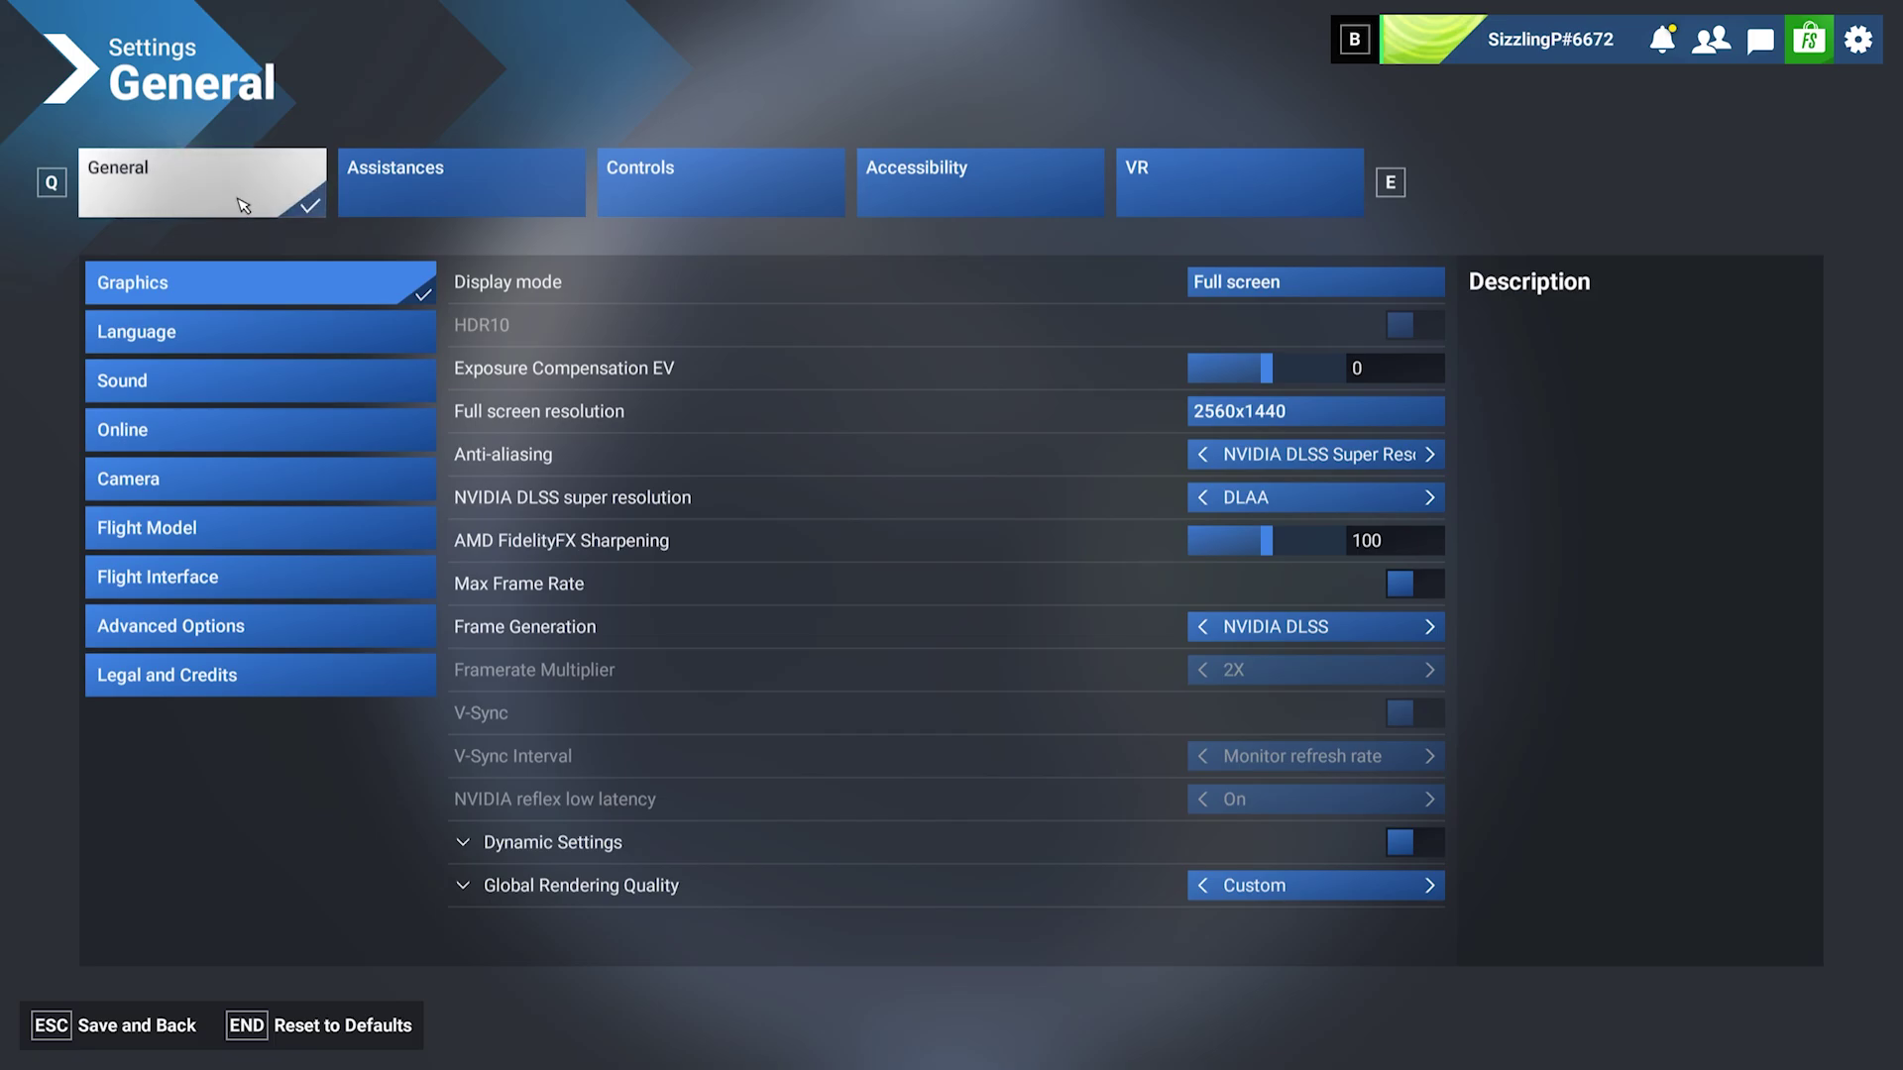
left_click(203, 432)
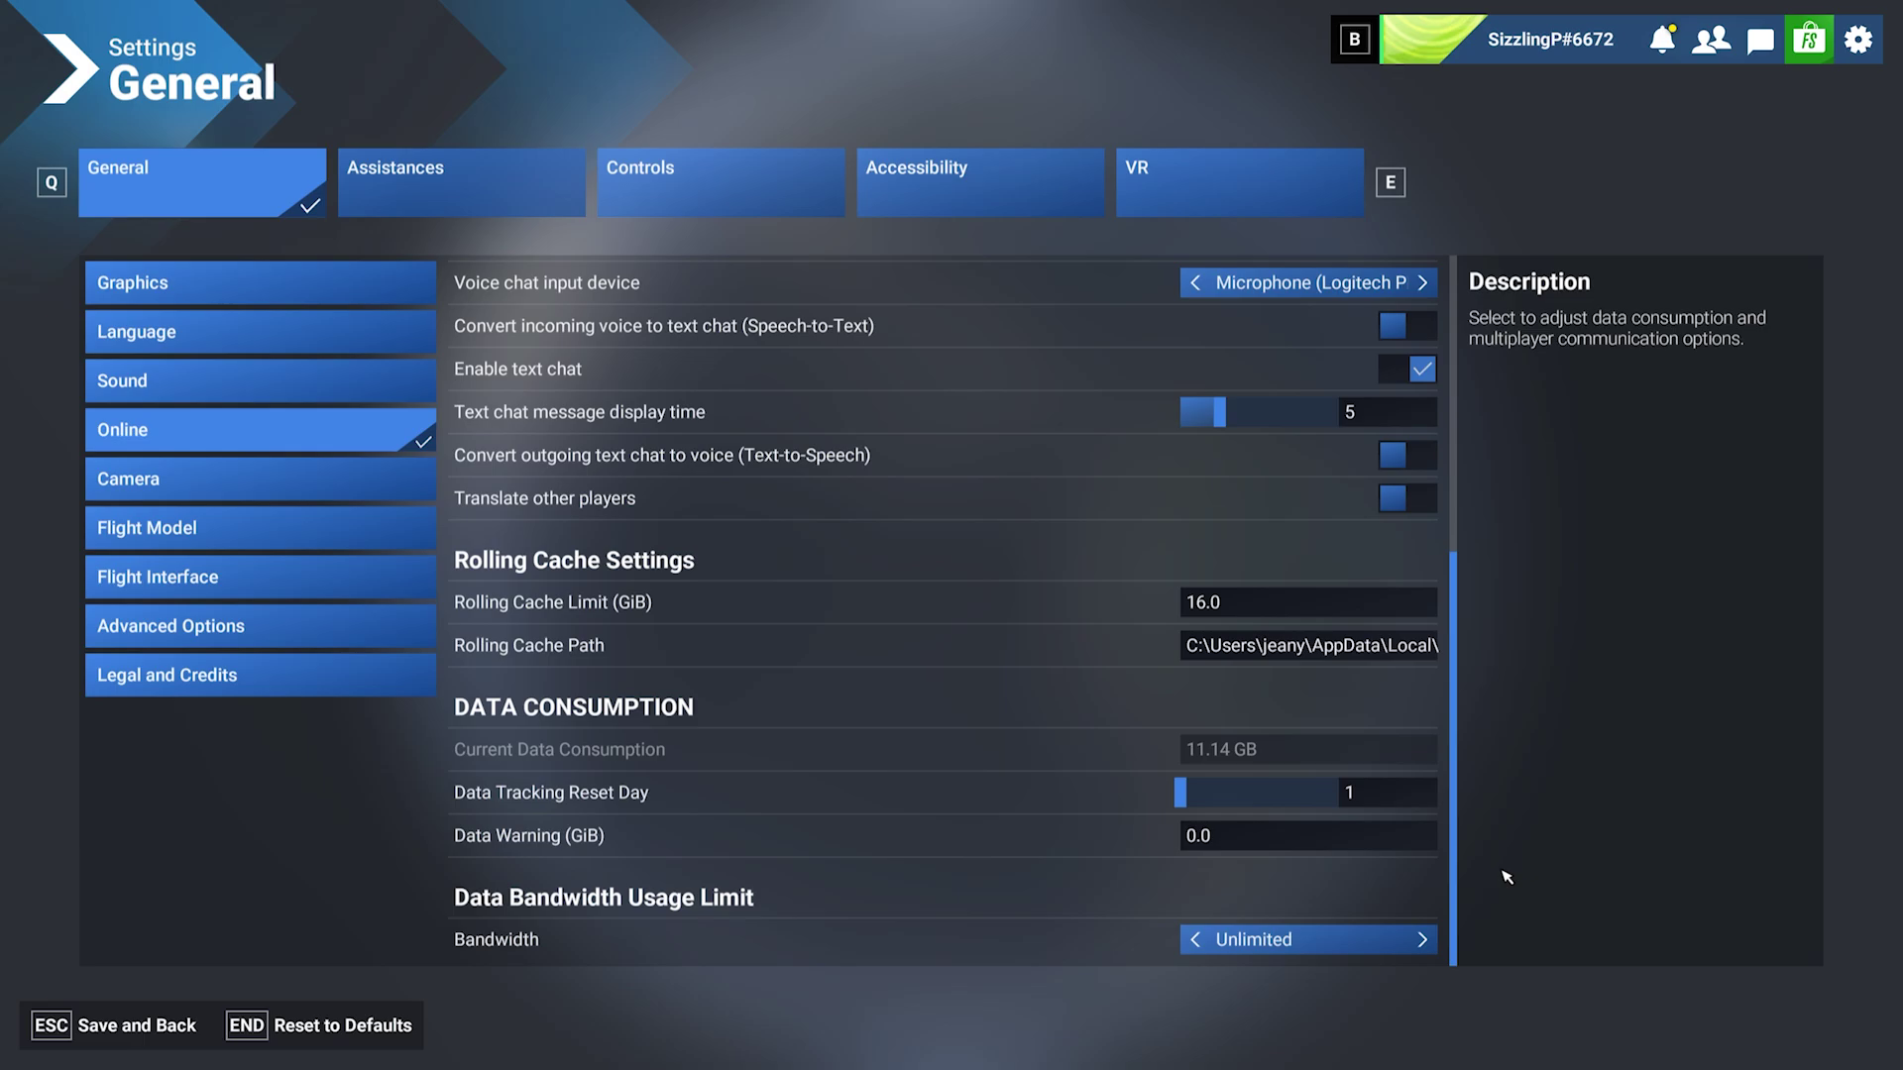
Step: Set the data warning to 25 GiB and the data tracking reset day to 30
left_click(1253, 845)
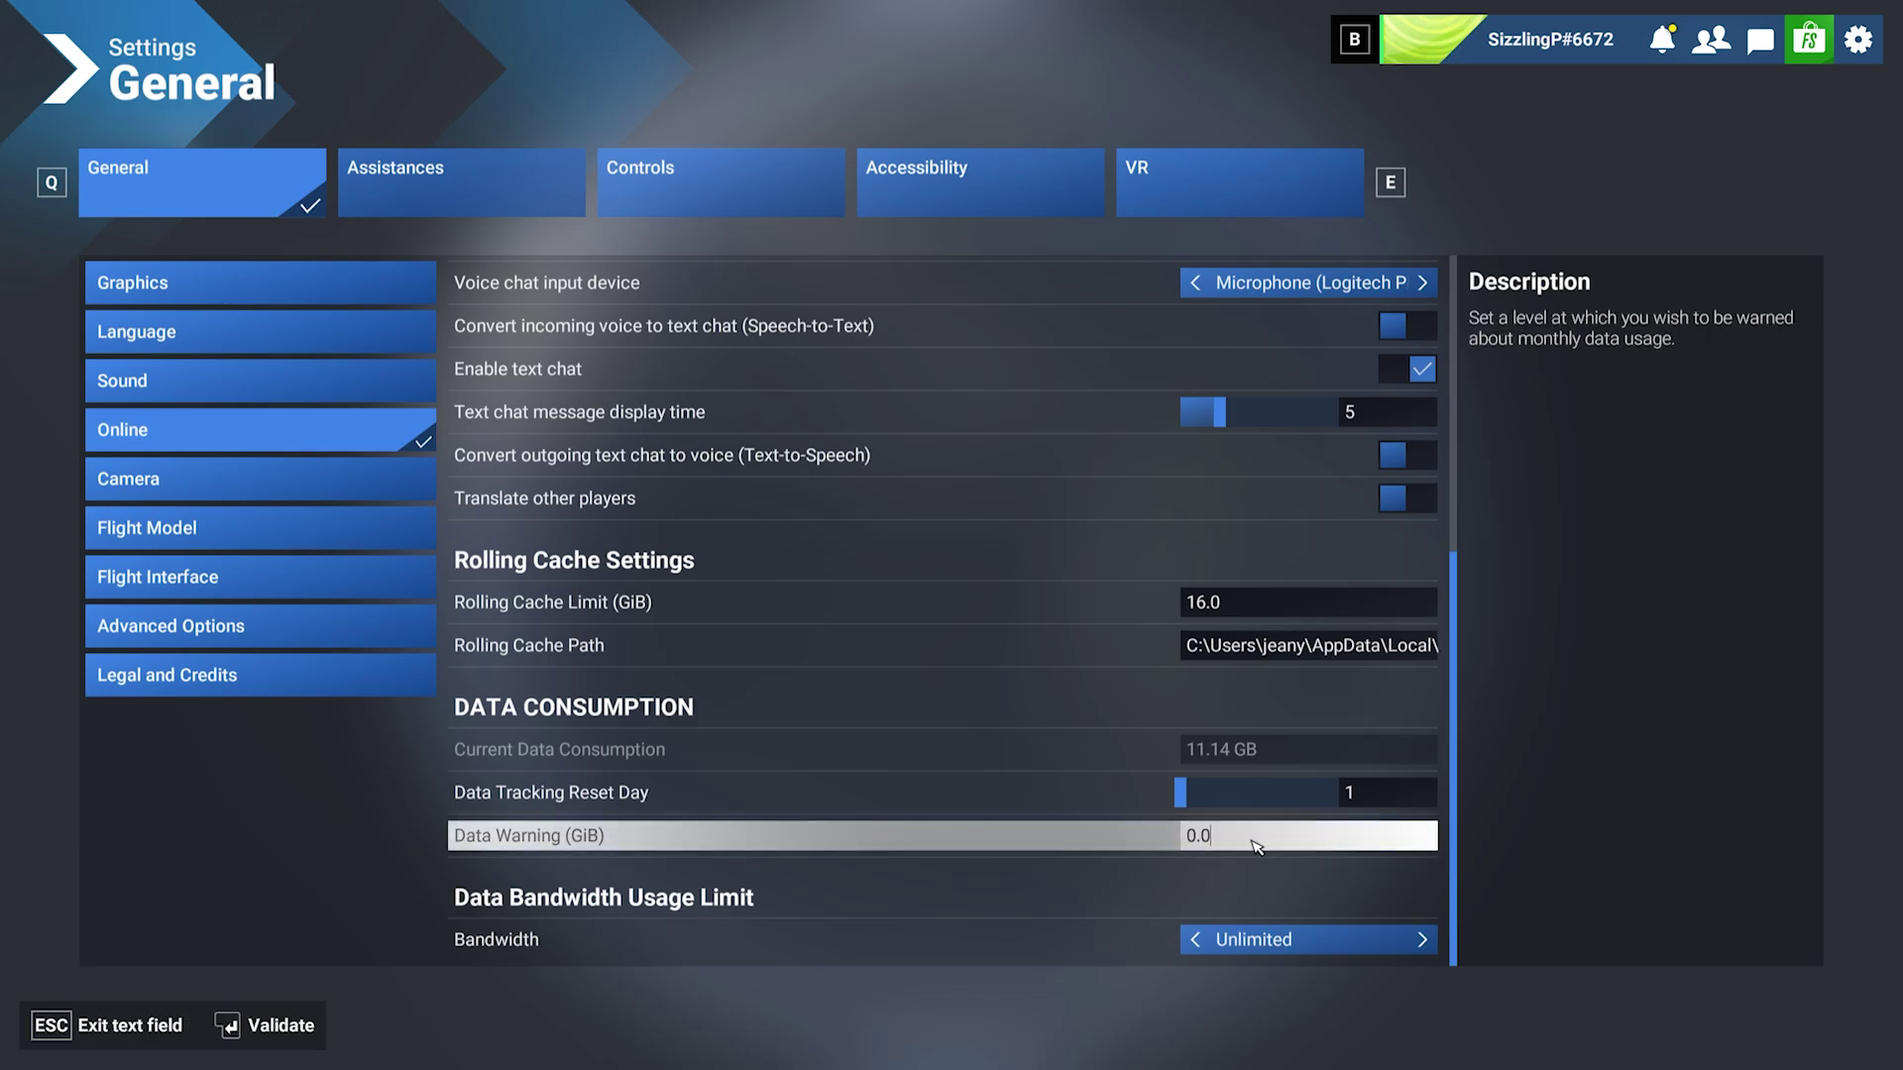
key("BackSpace")
key("BackSpace")
key("BackSpace")
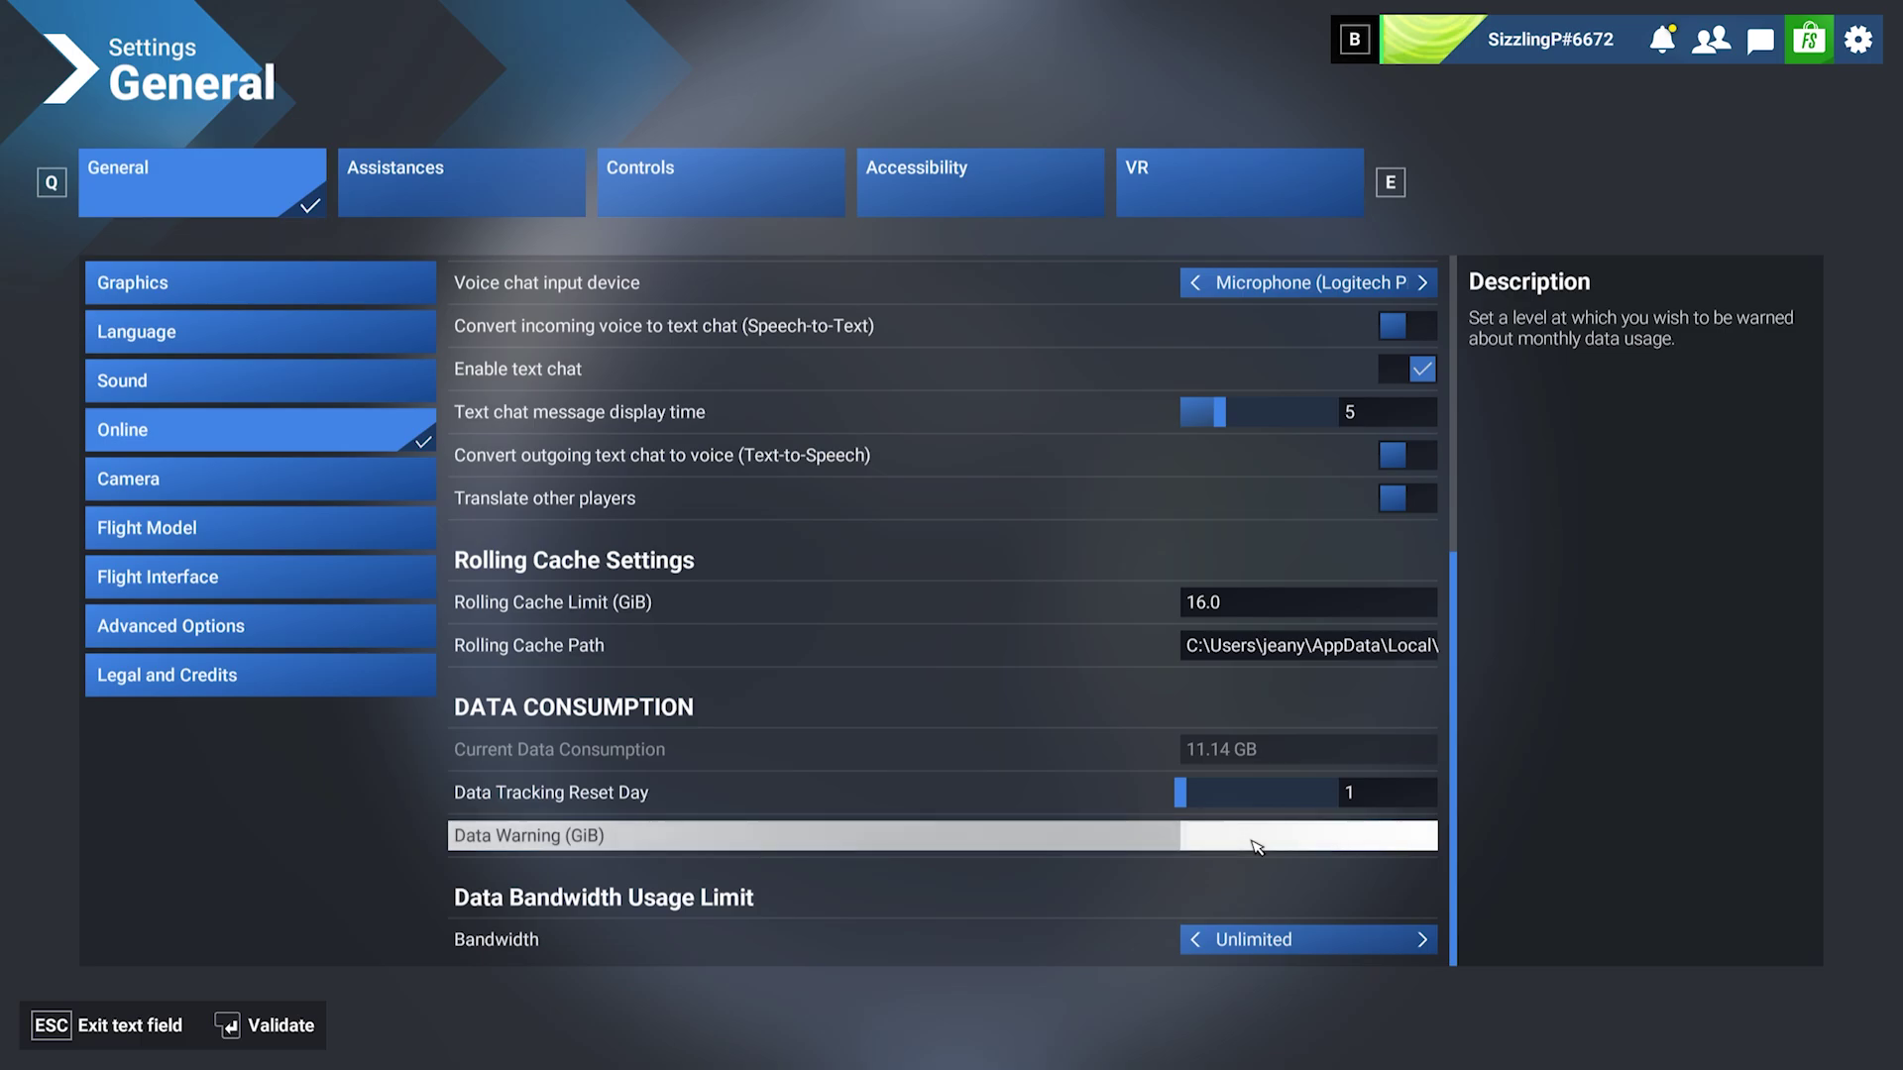
type("25")
key("Return")
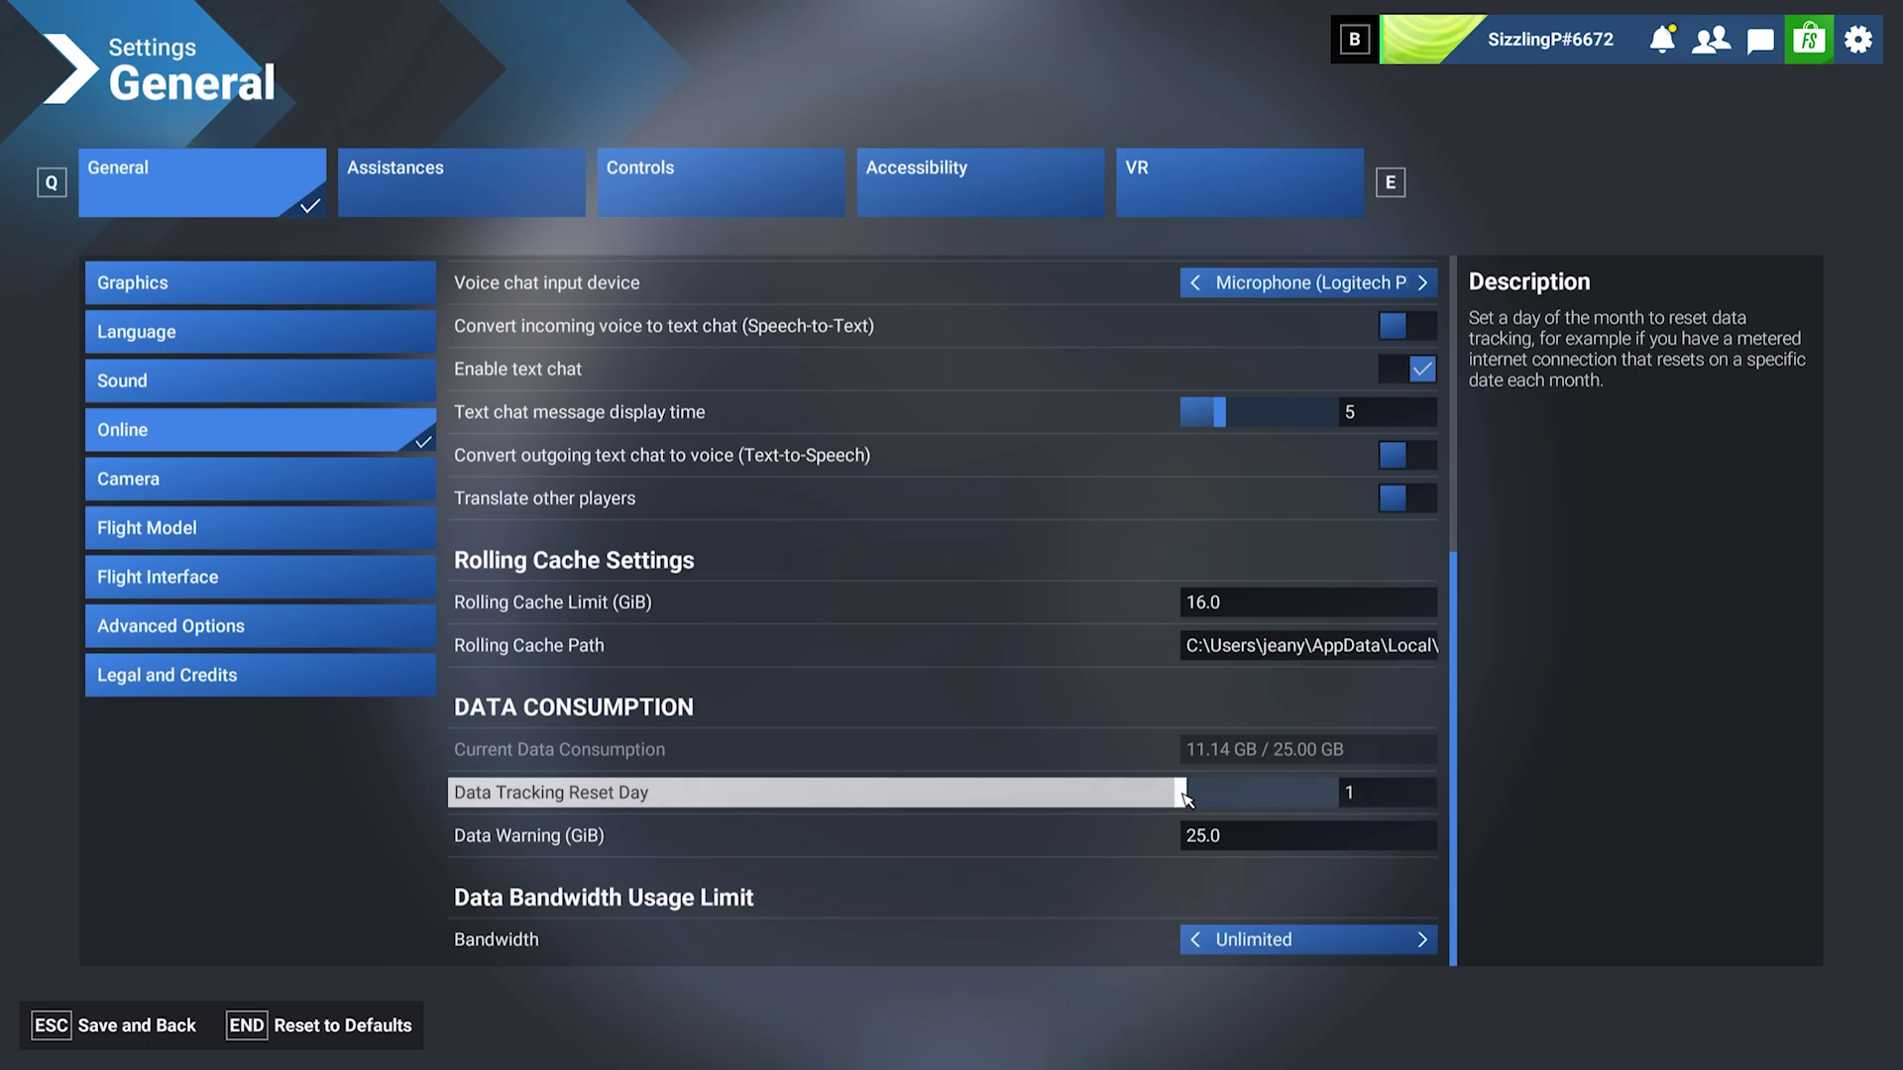
left_click_drag(1185, 799, 1339, 796)
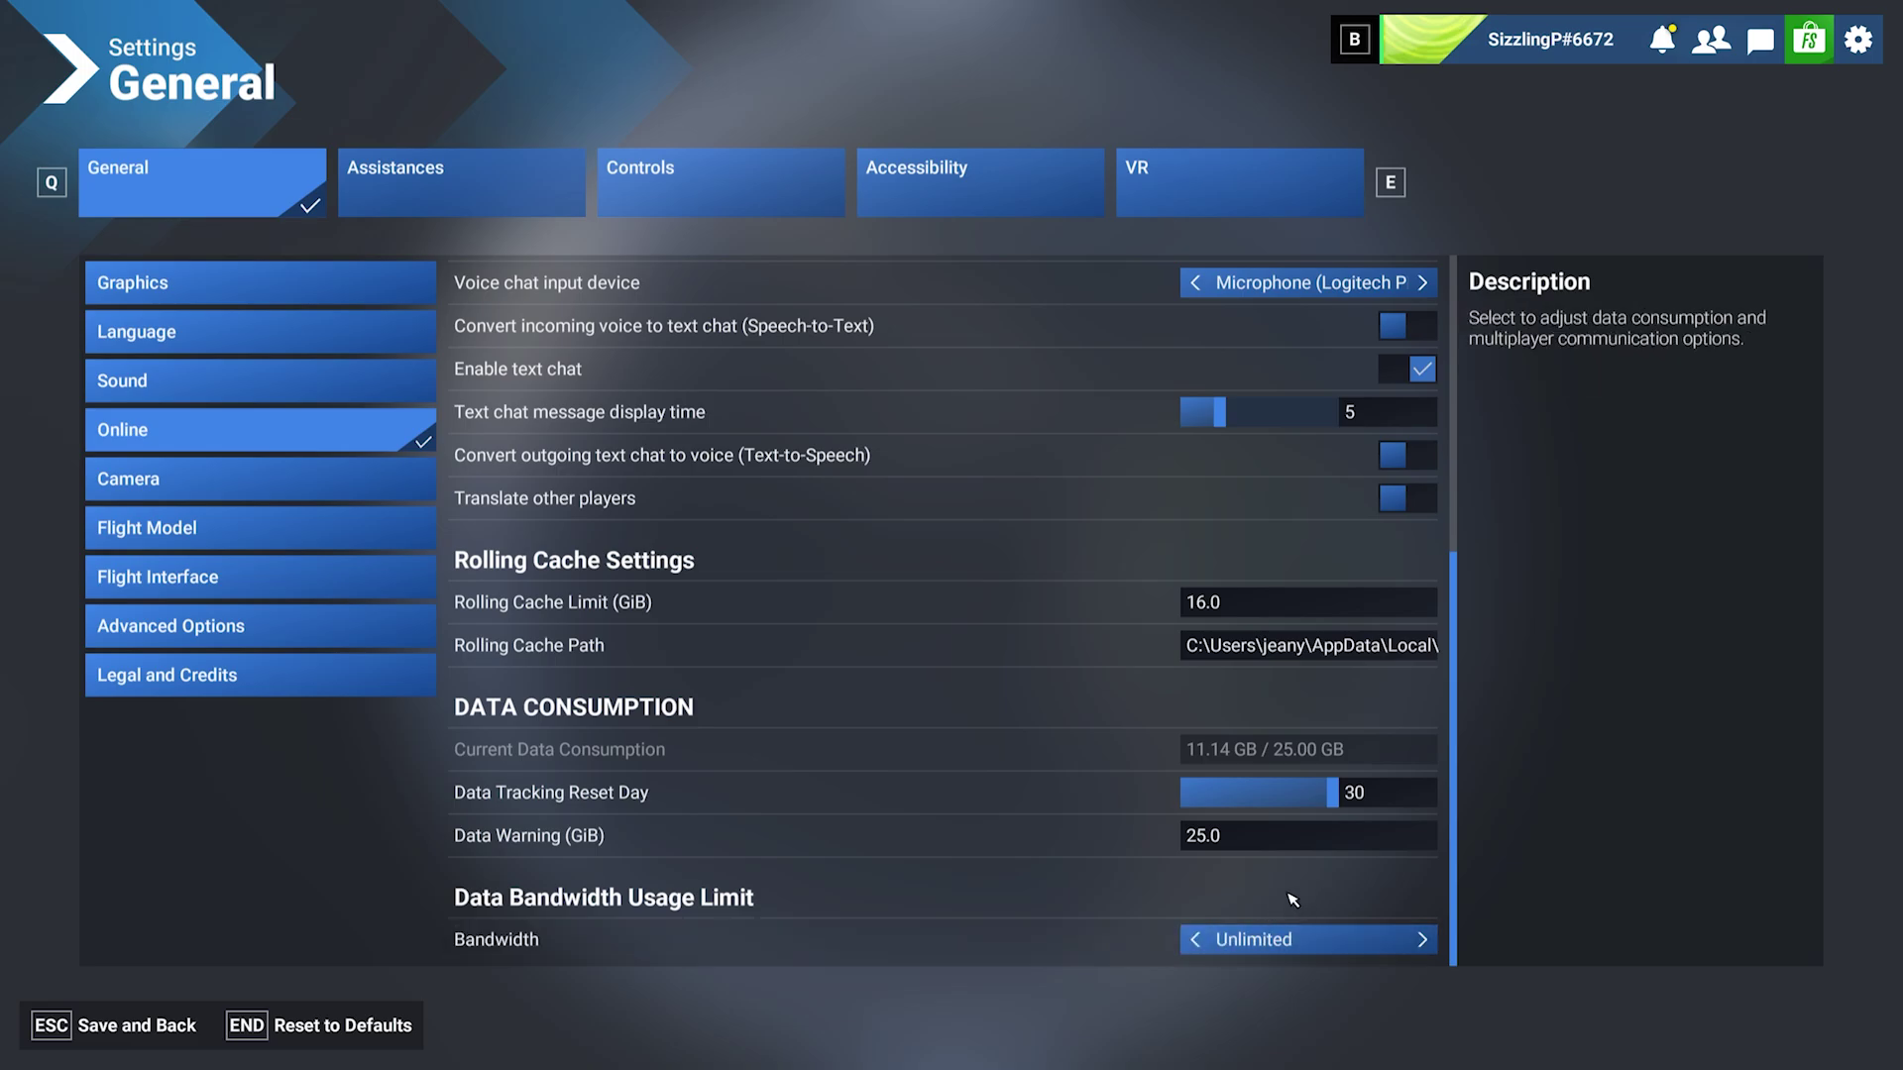
Step: Step the data bandwidth limit through its available speeds, starting with 100 Mbit/s, and return it to Unlimited
left_click(1194, 940)
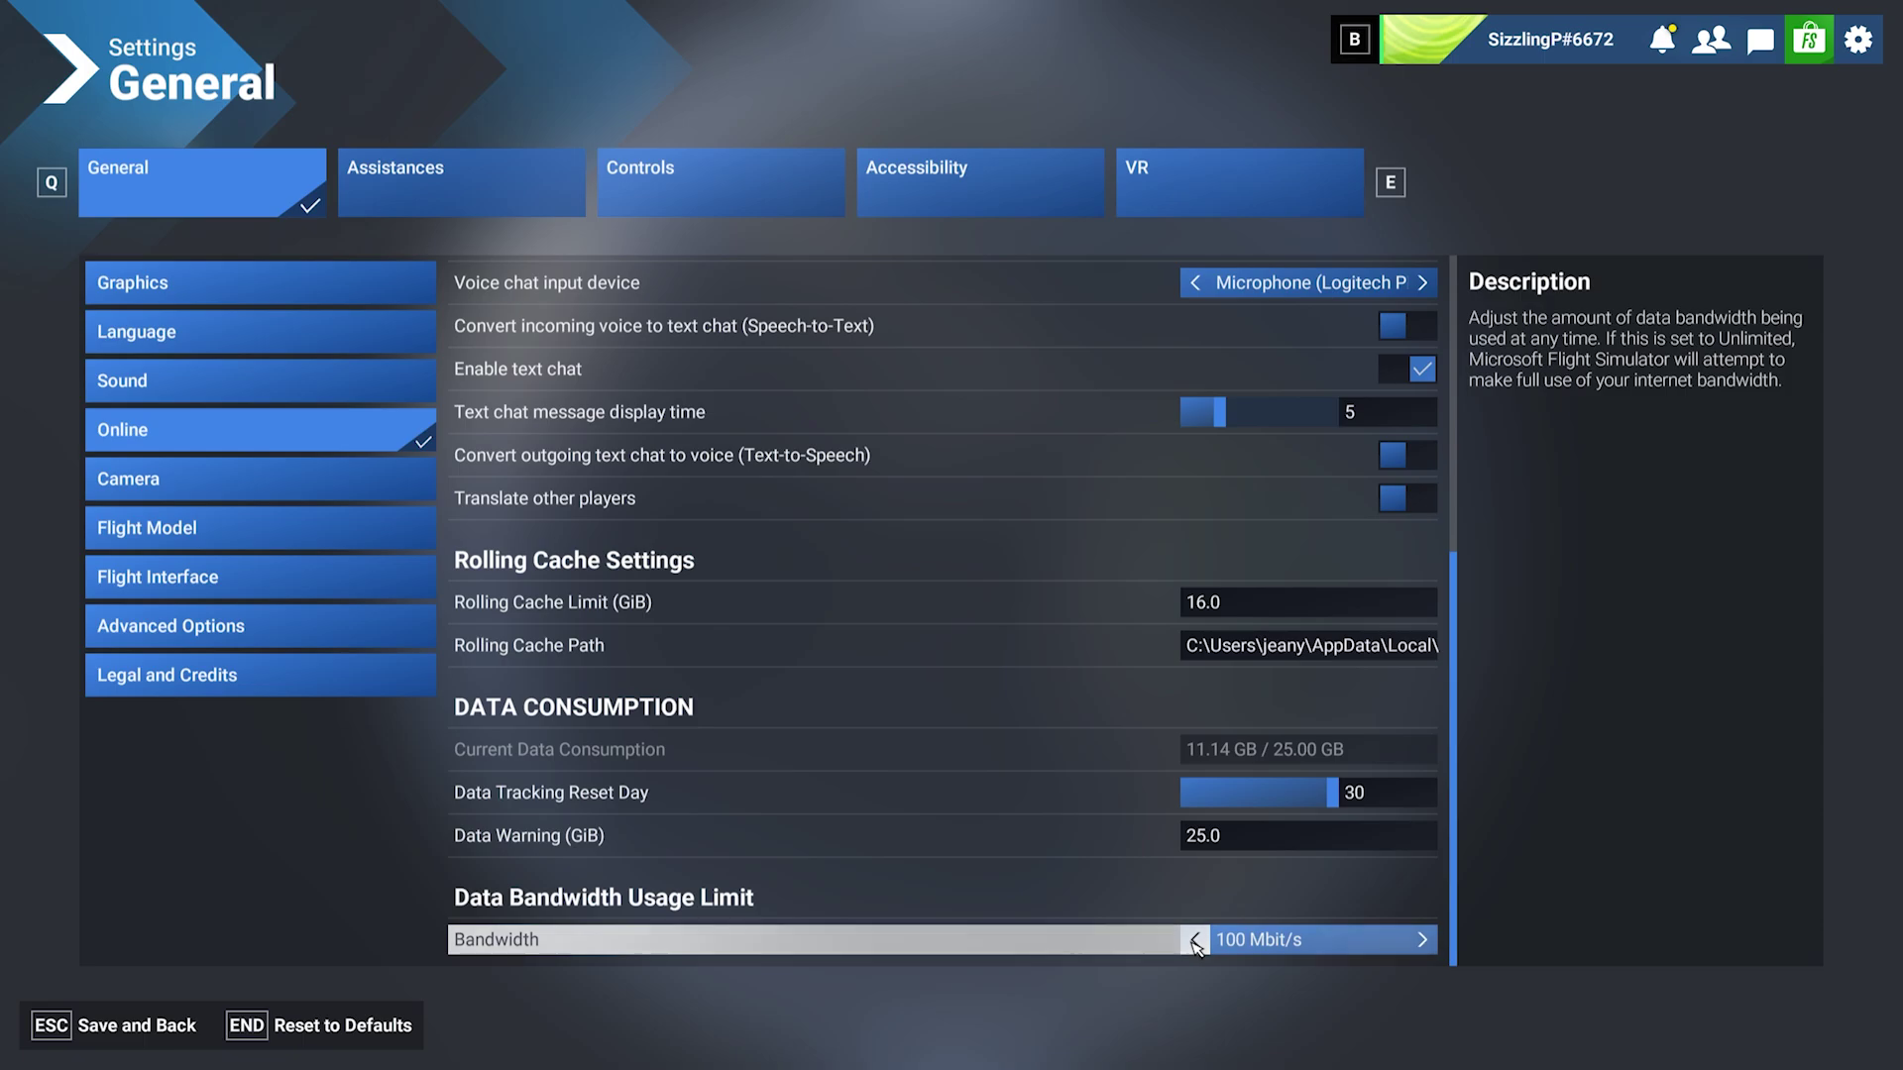
left_click(1194, 941)
left_click(1194, 941)
left_click(1194, 941)
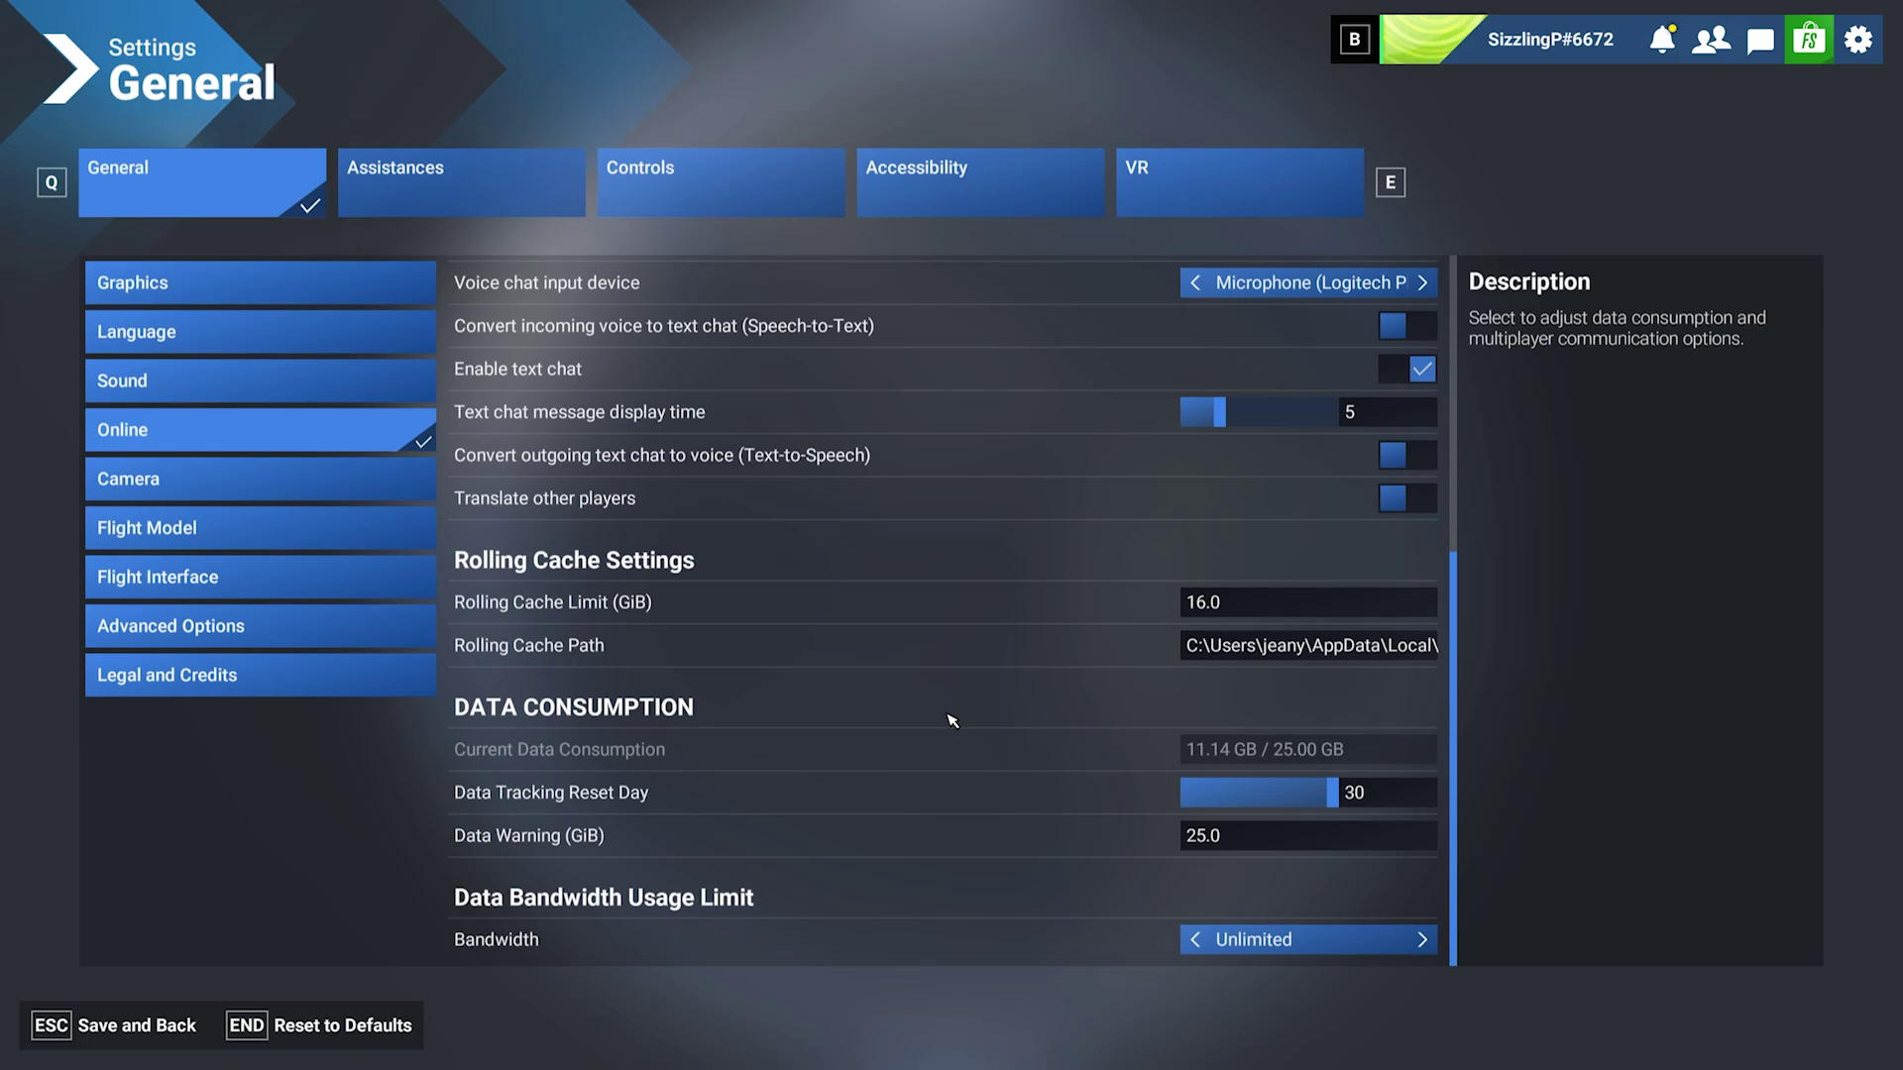
Step: Open the rolling cache limit and rolling cache path for editing to check them
left_click(1235, 606)
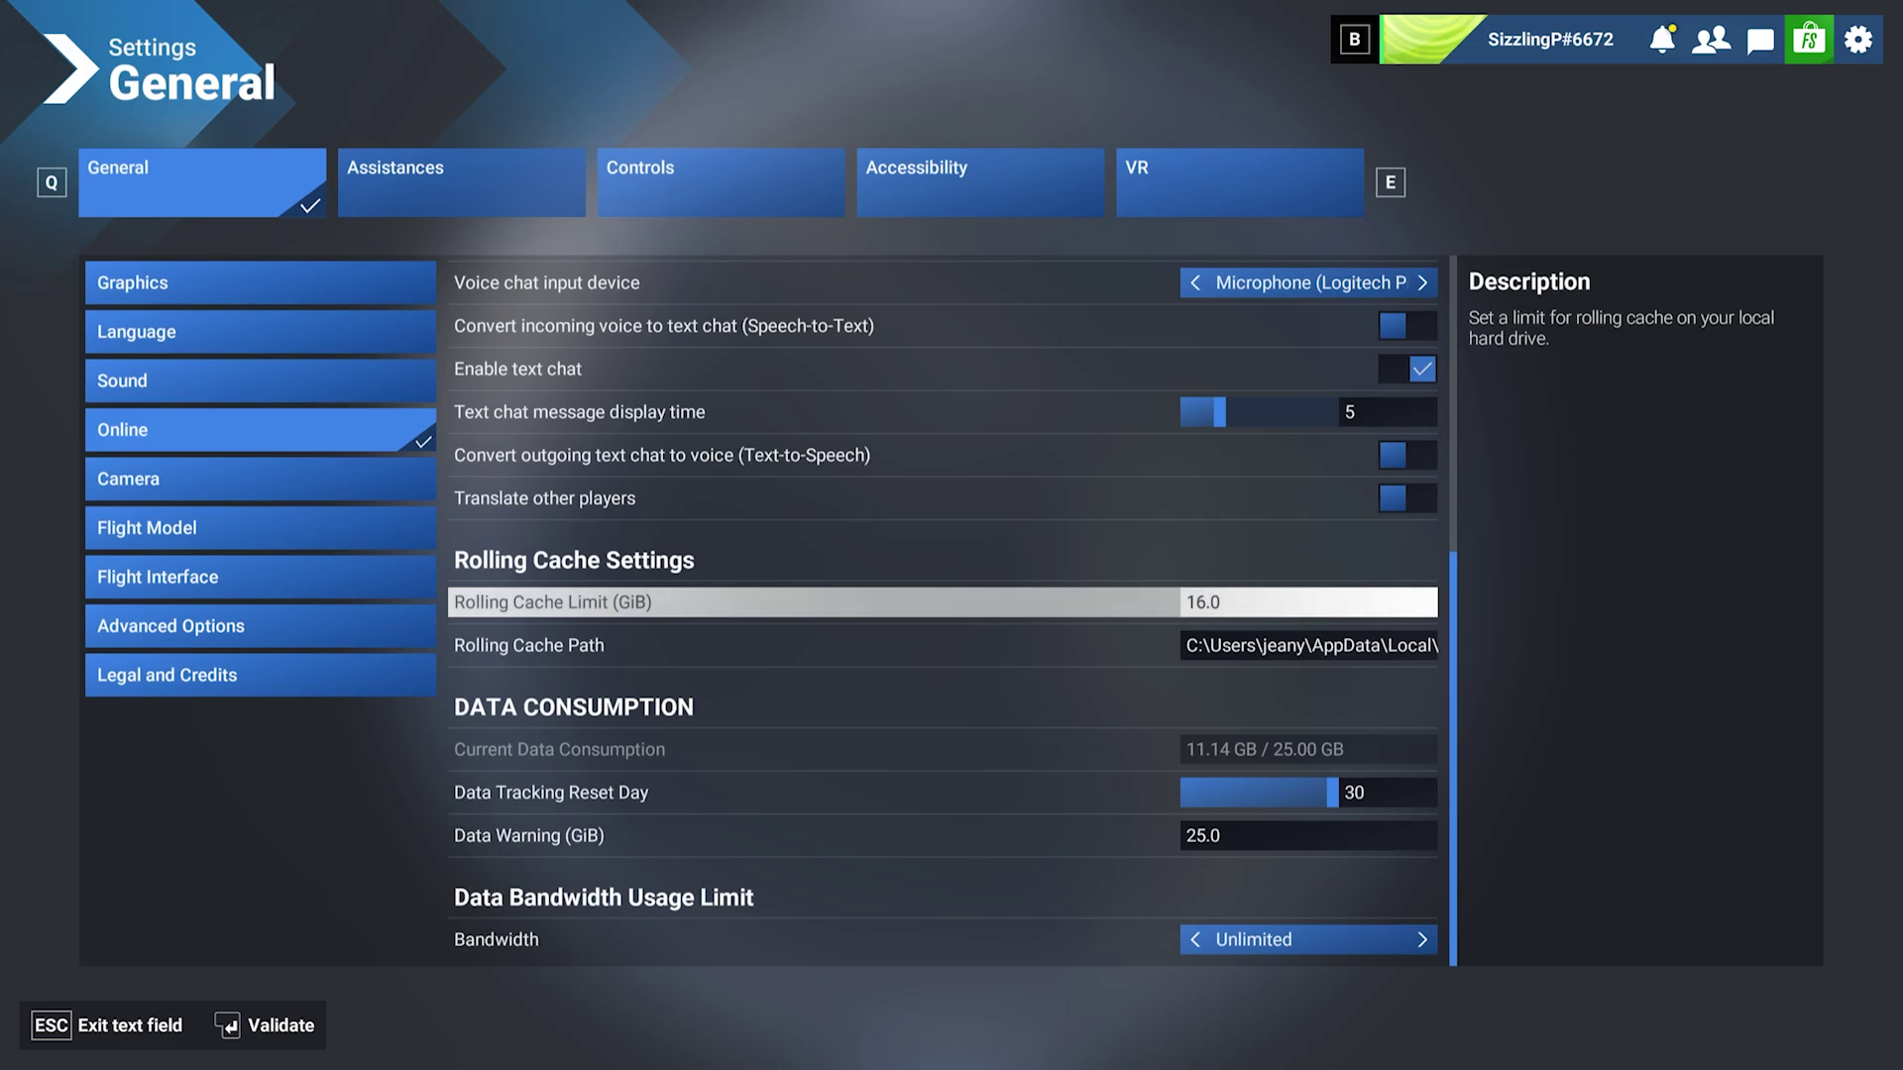
key("Return")
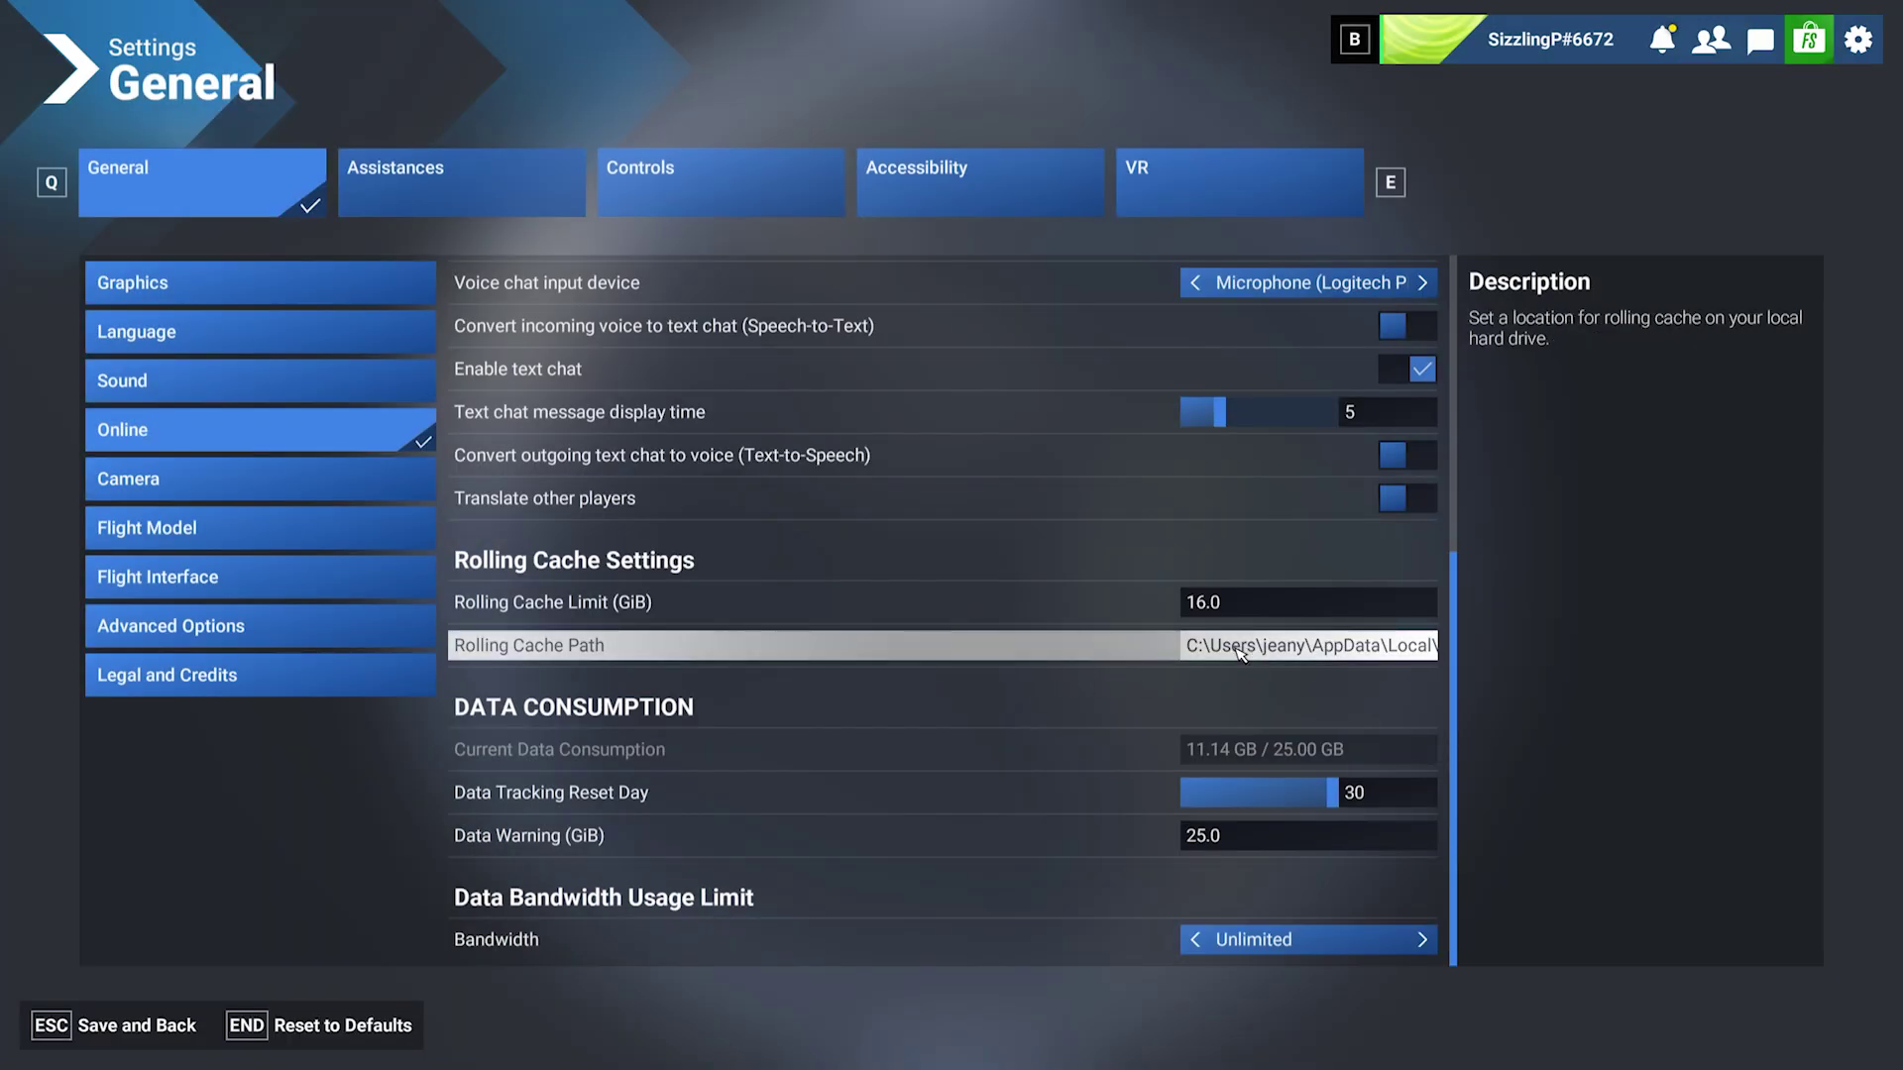
left_click(1238, 651)
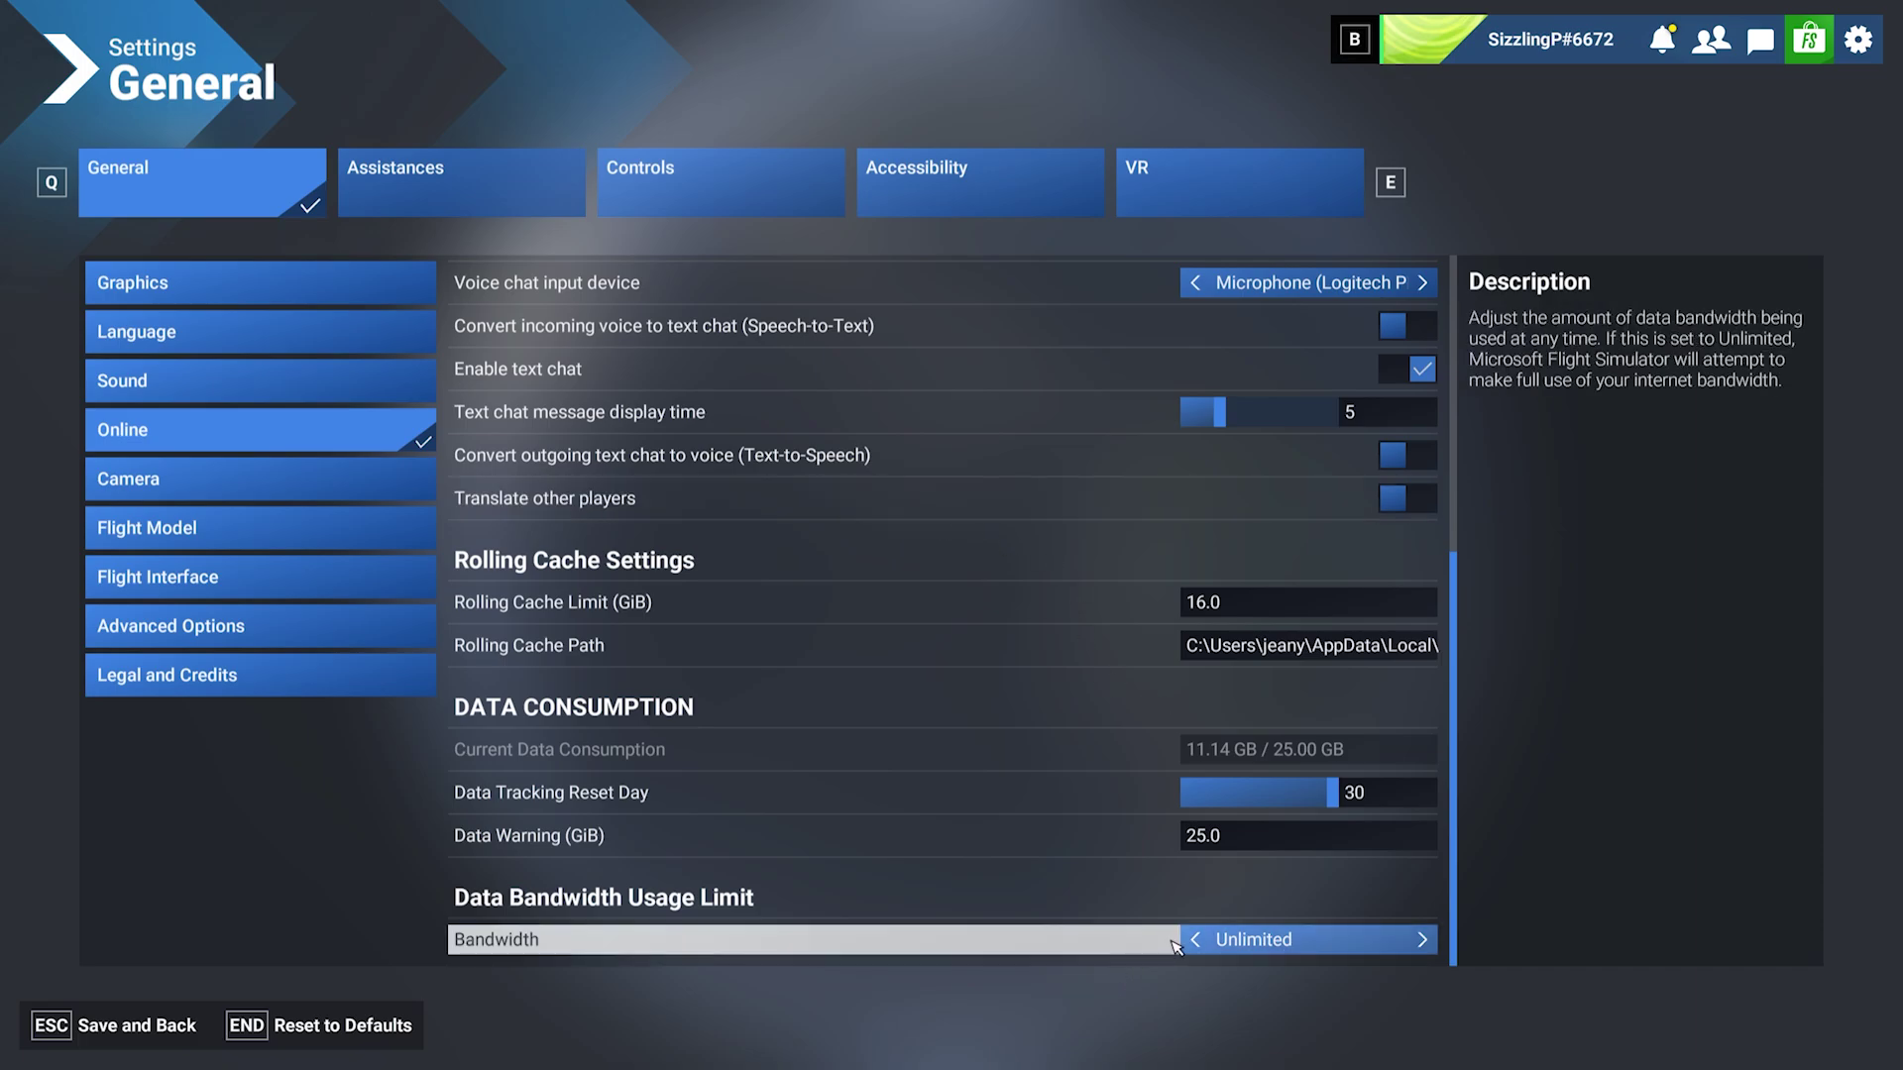
Step: Set the data warning to 0 GiB and the data tracking reset day to 1
left_click(1237, 847)
key("BackSpace")
key("BackSpace")
key("BackSpace")
key("BackSpace")
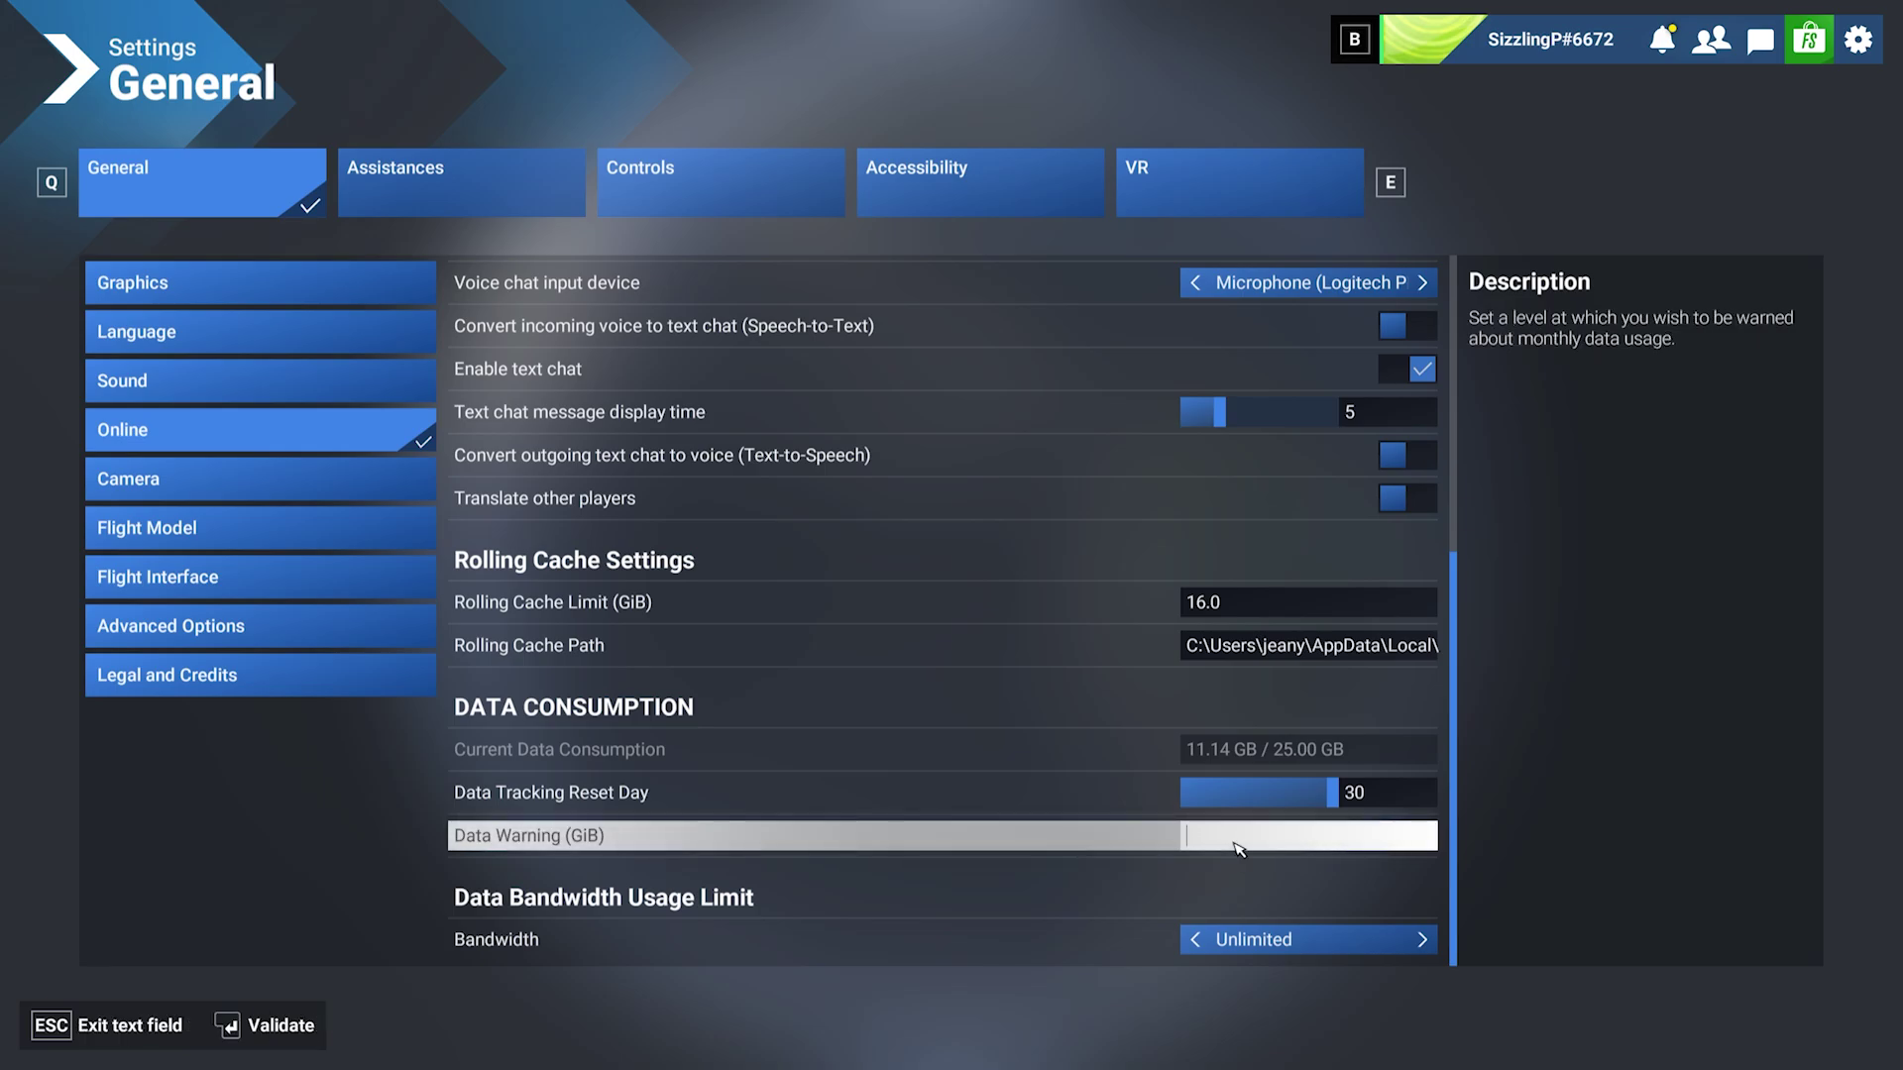
key("Return")
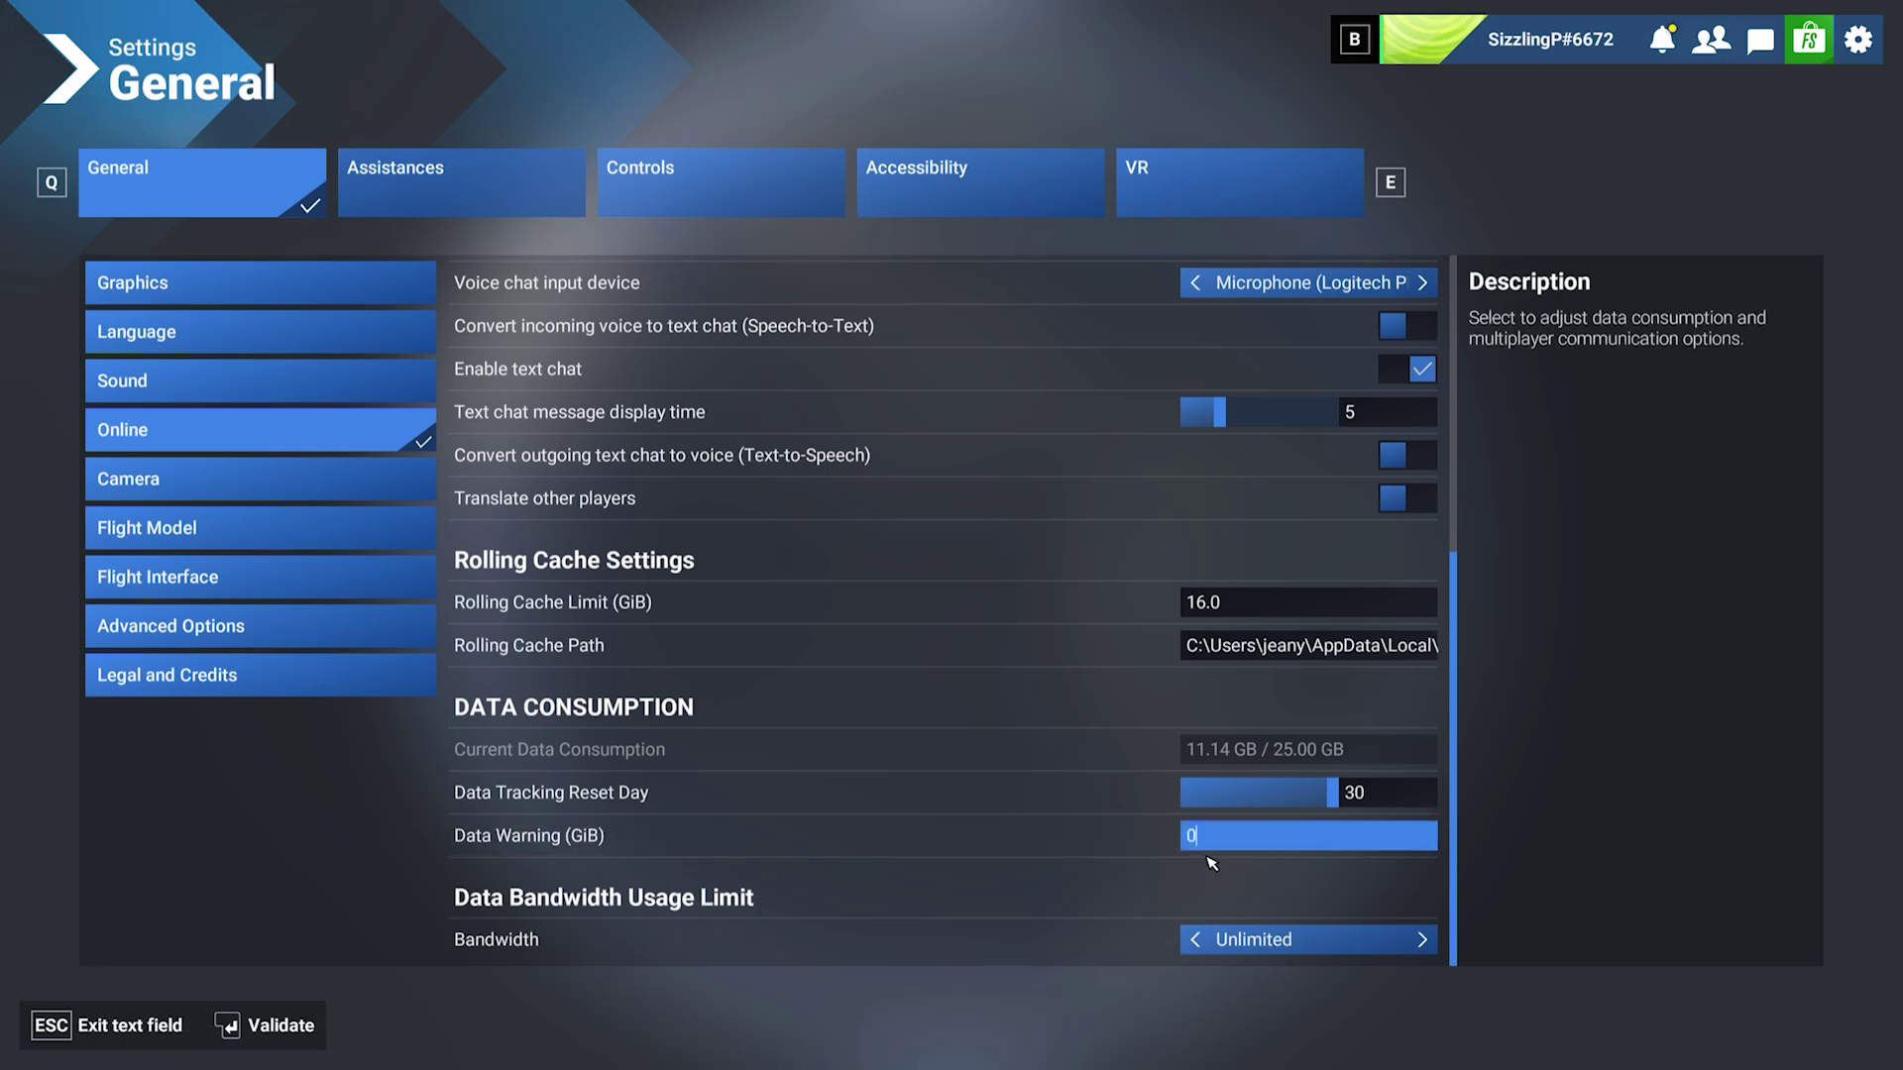
key("Return")
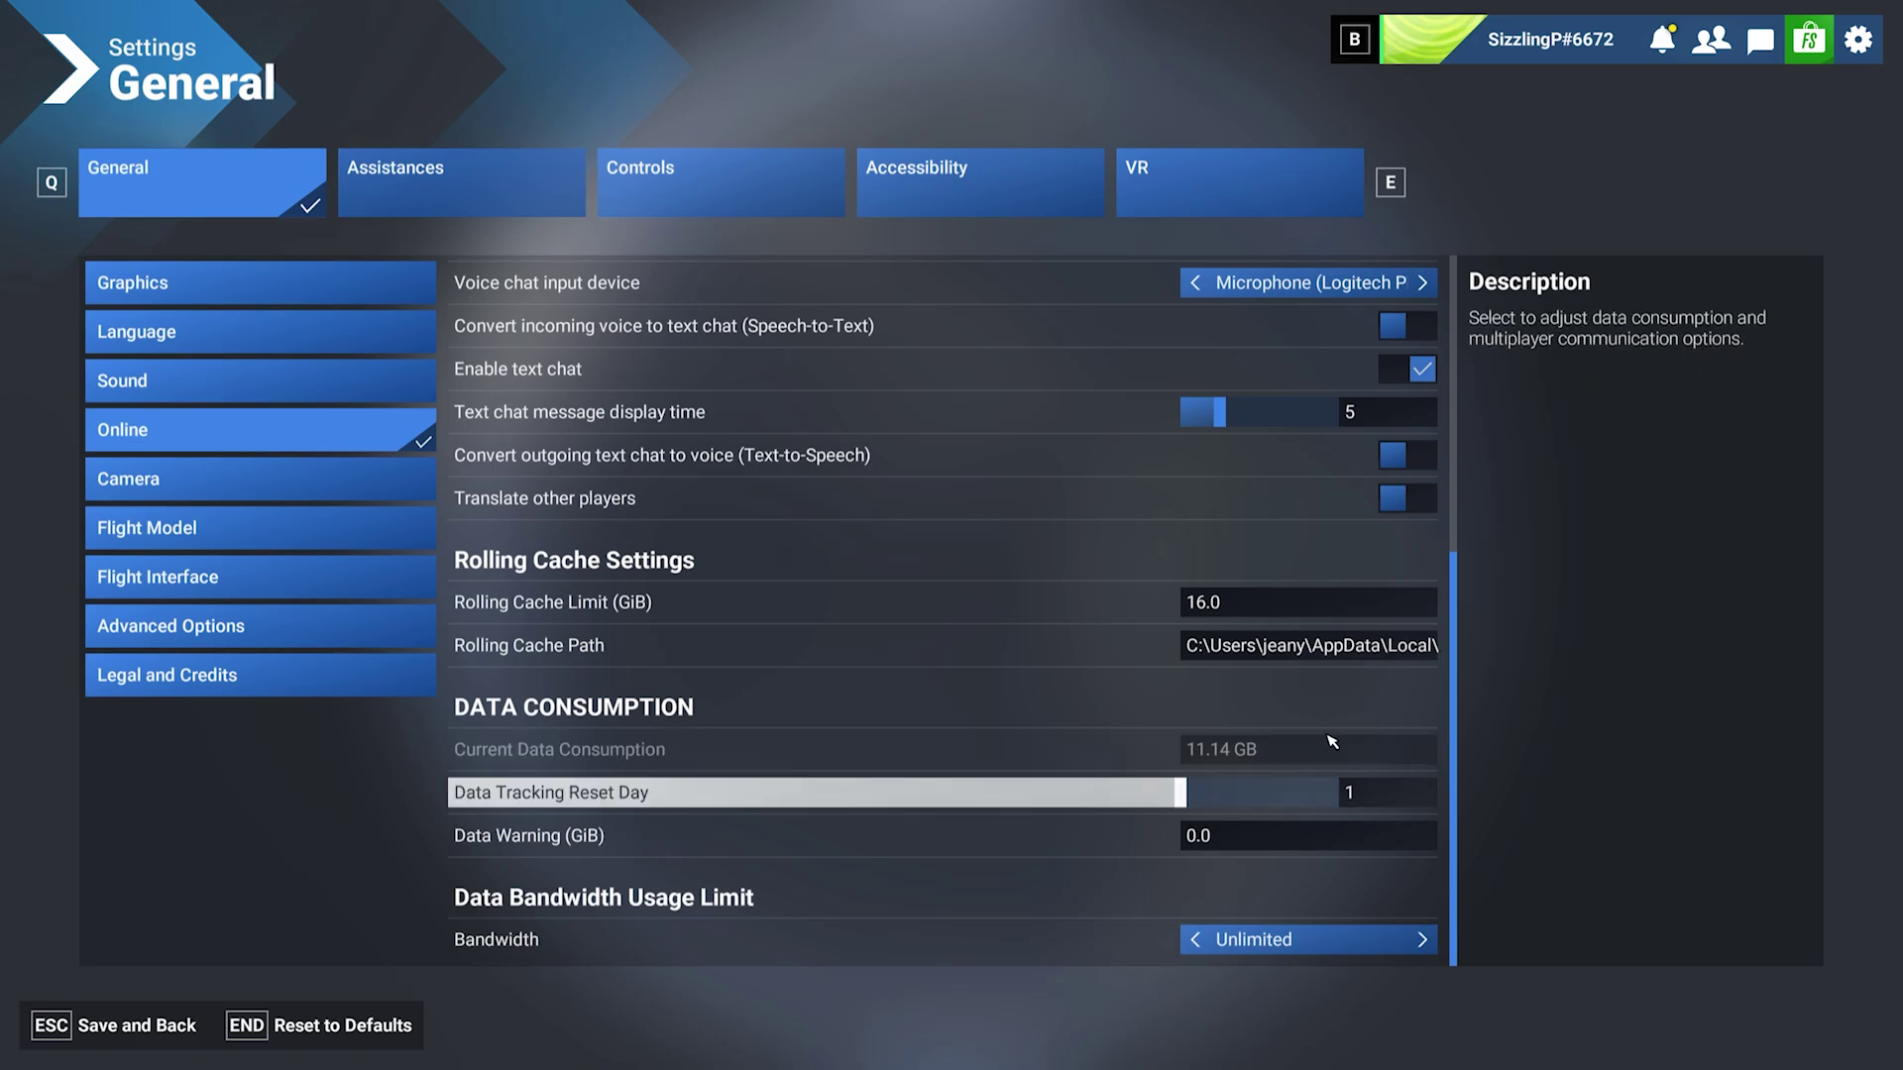